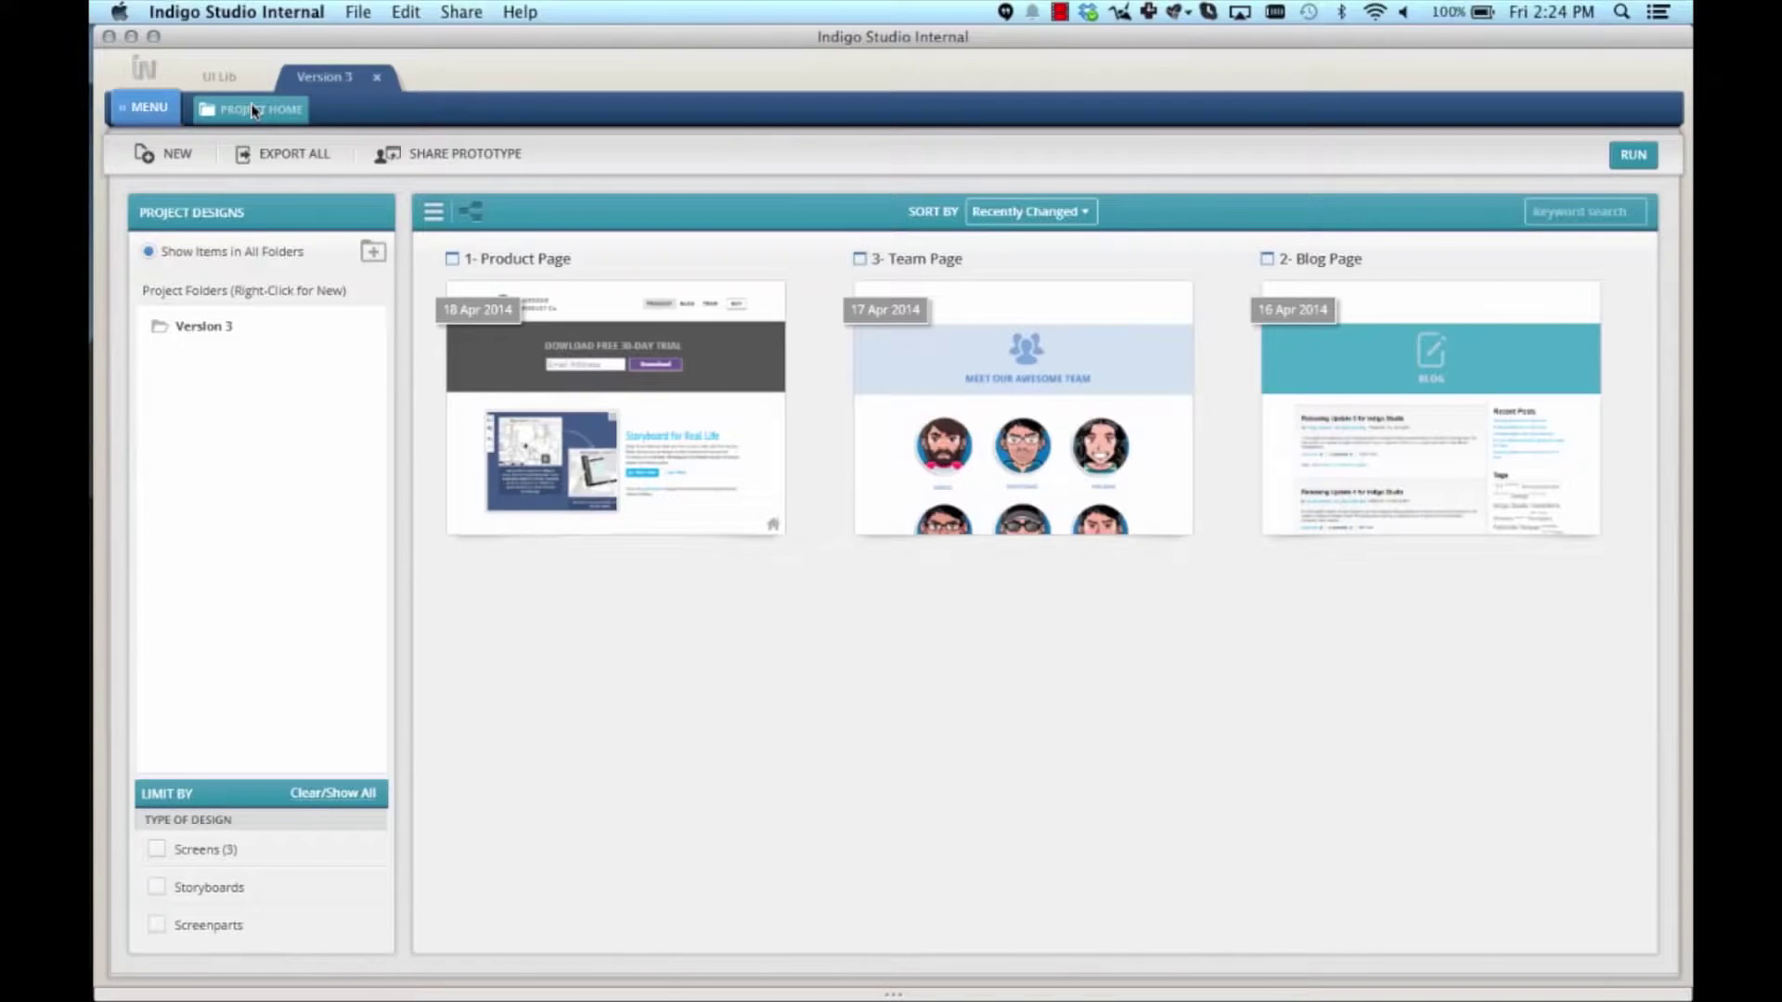
Step: Select the 1- Product Page thumbnail on Project Home
left_click(707, 326)
Step: Open the 1- Product Page design, inspect its PRODUCT navigation link, then return to Project Home
double_click(708, 325)
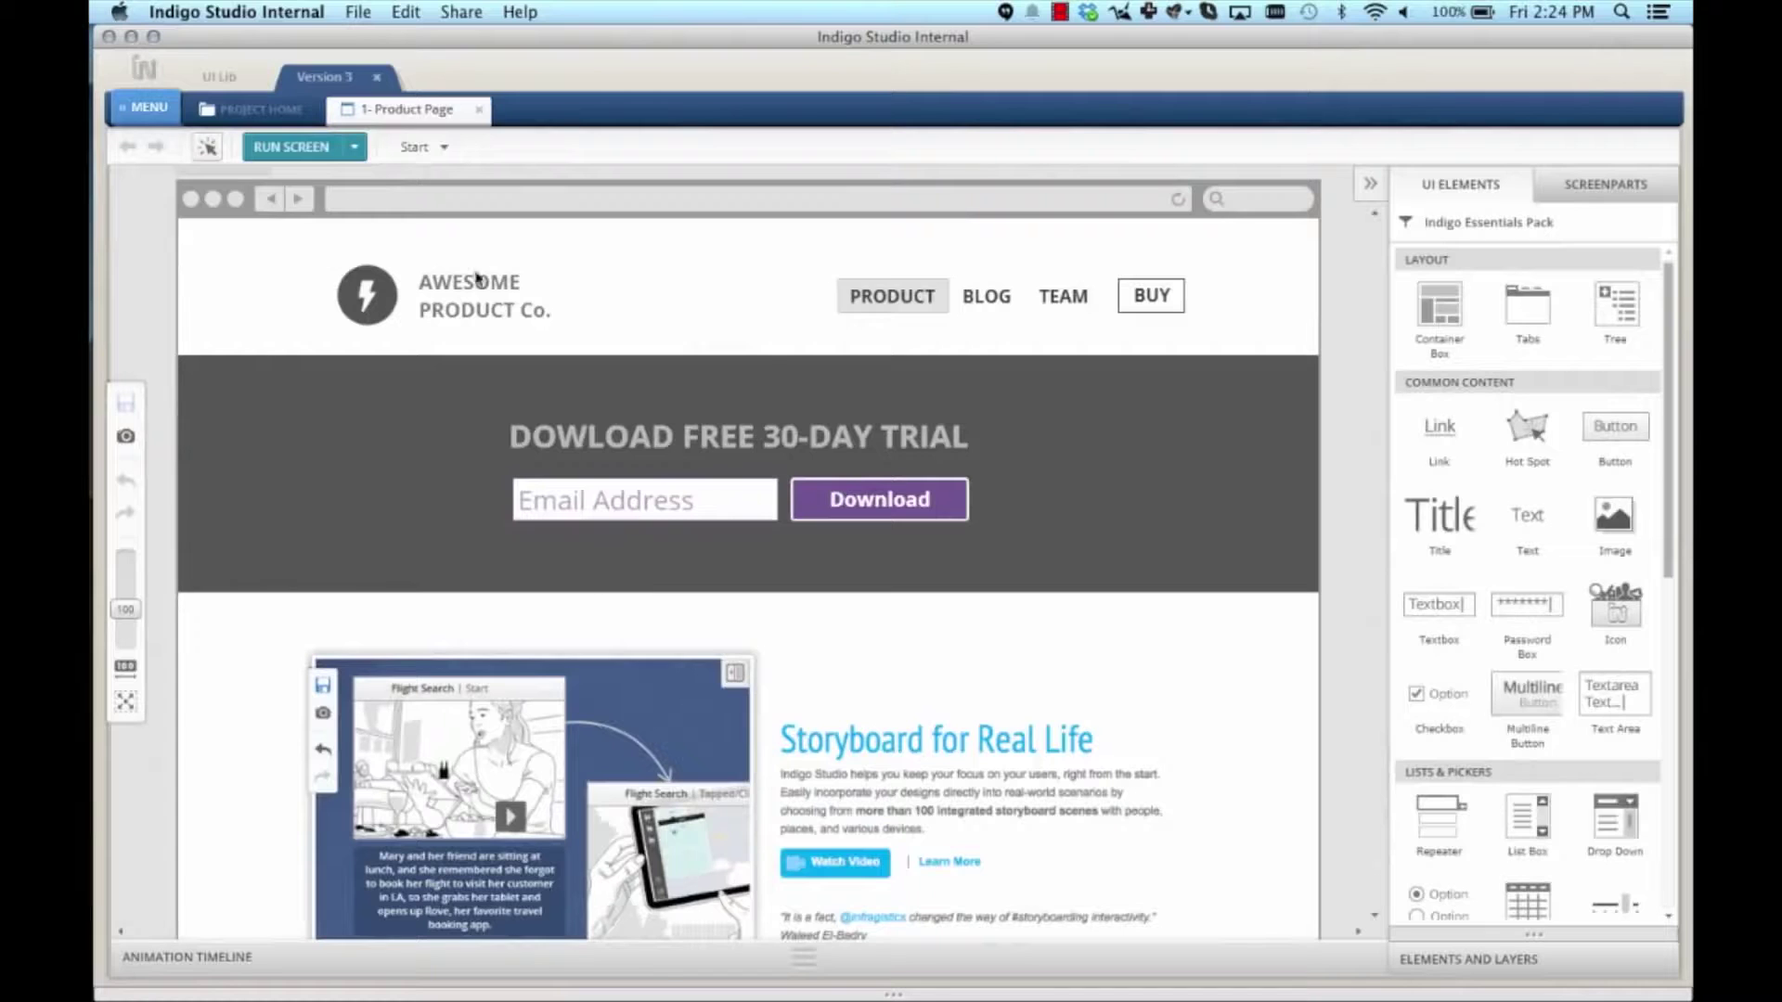
left_click(888, 306)
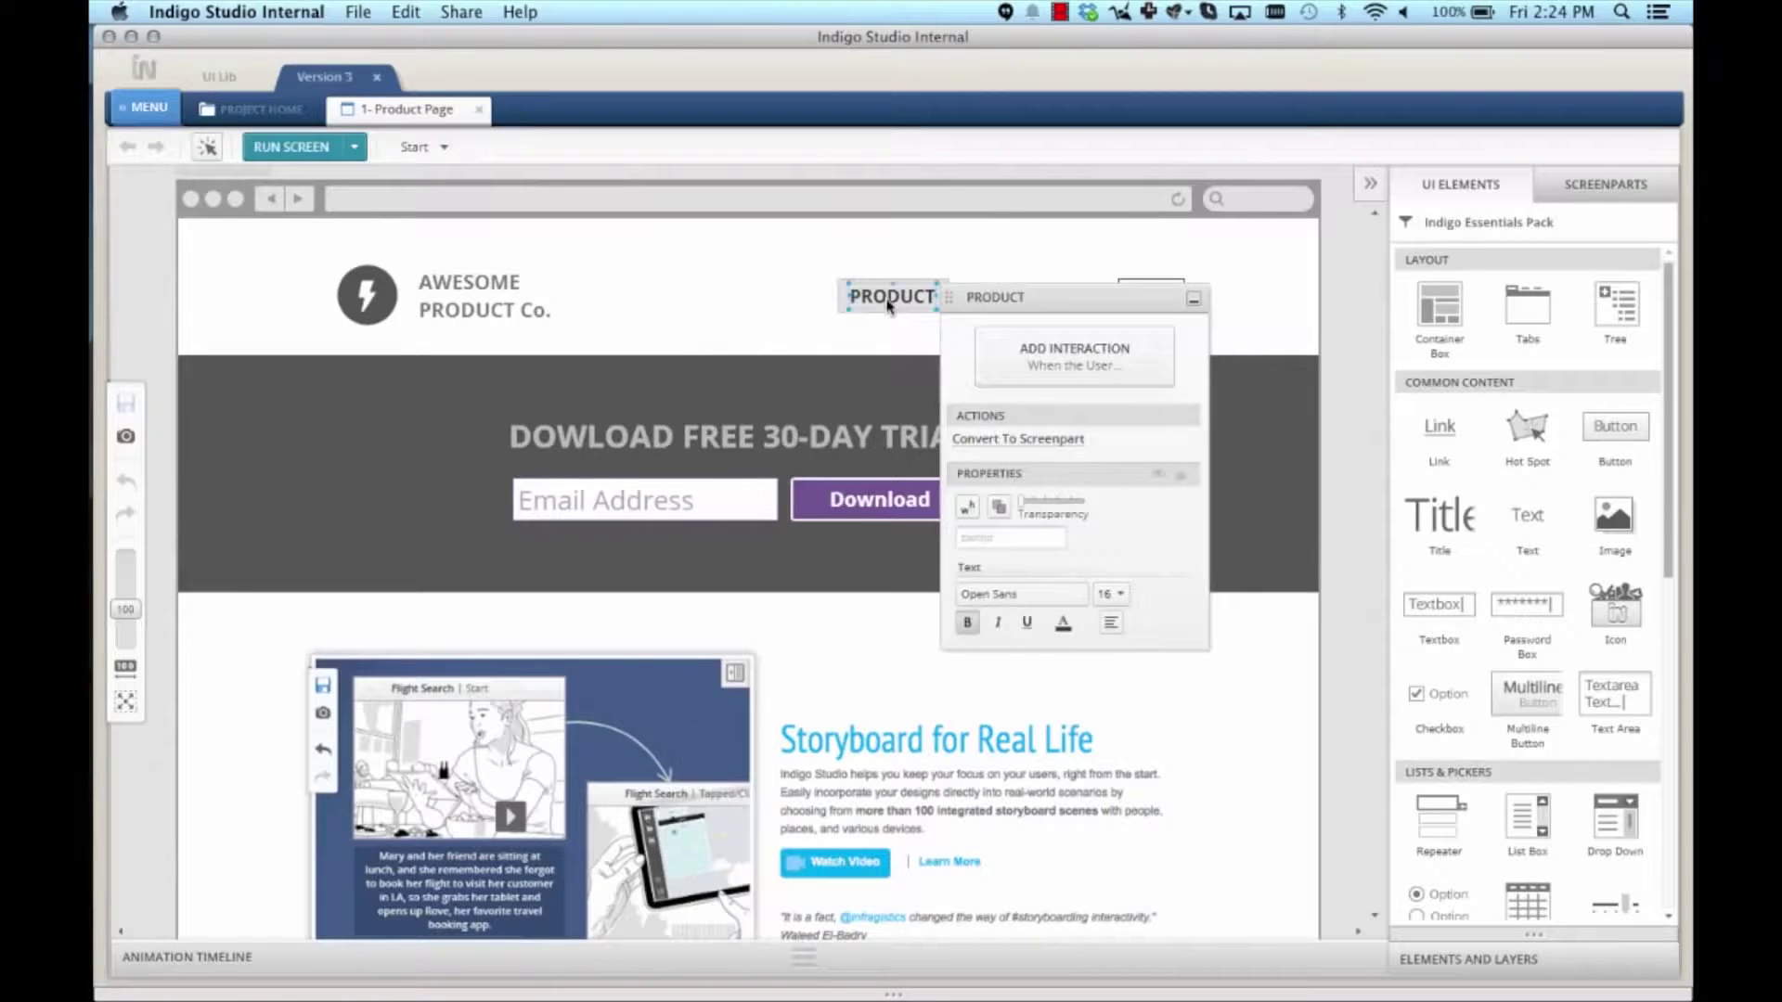
left_click(982, 262)
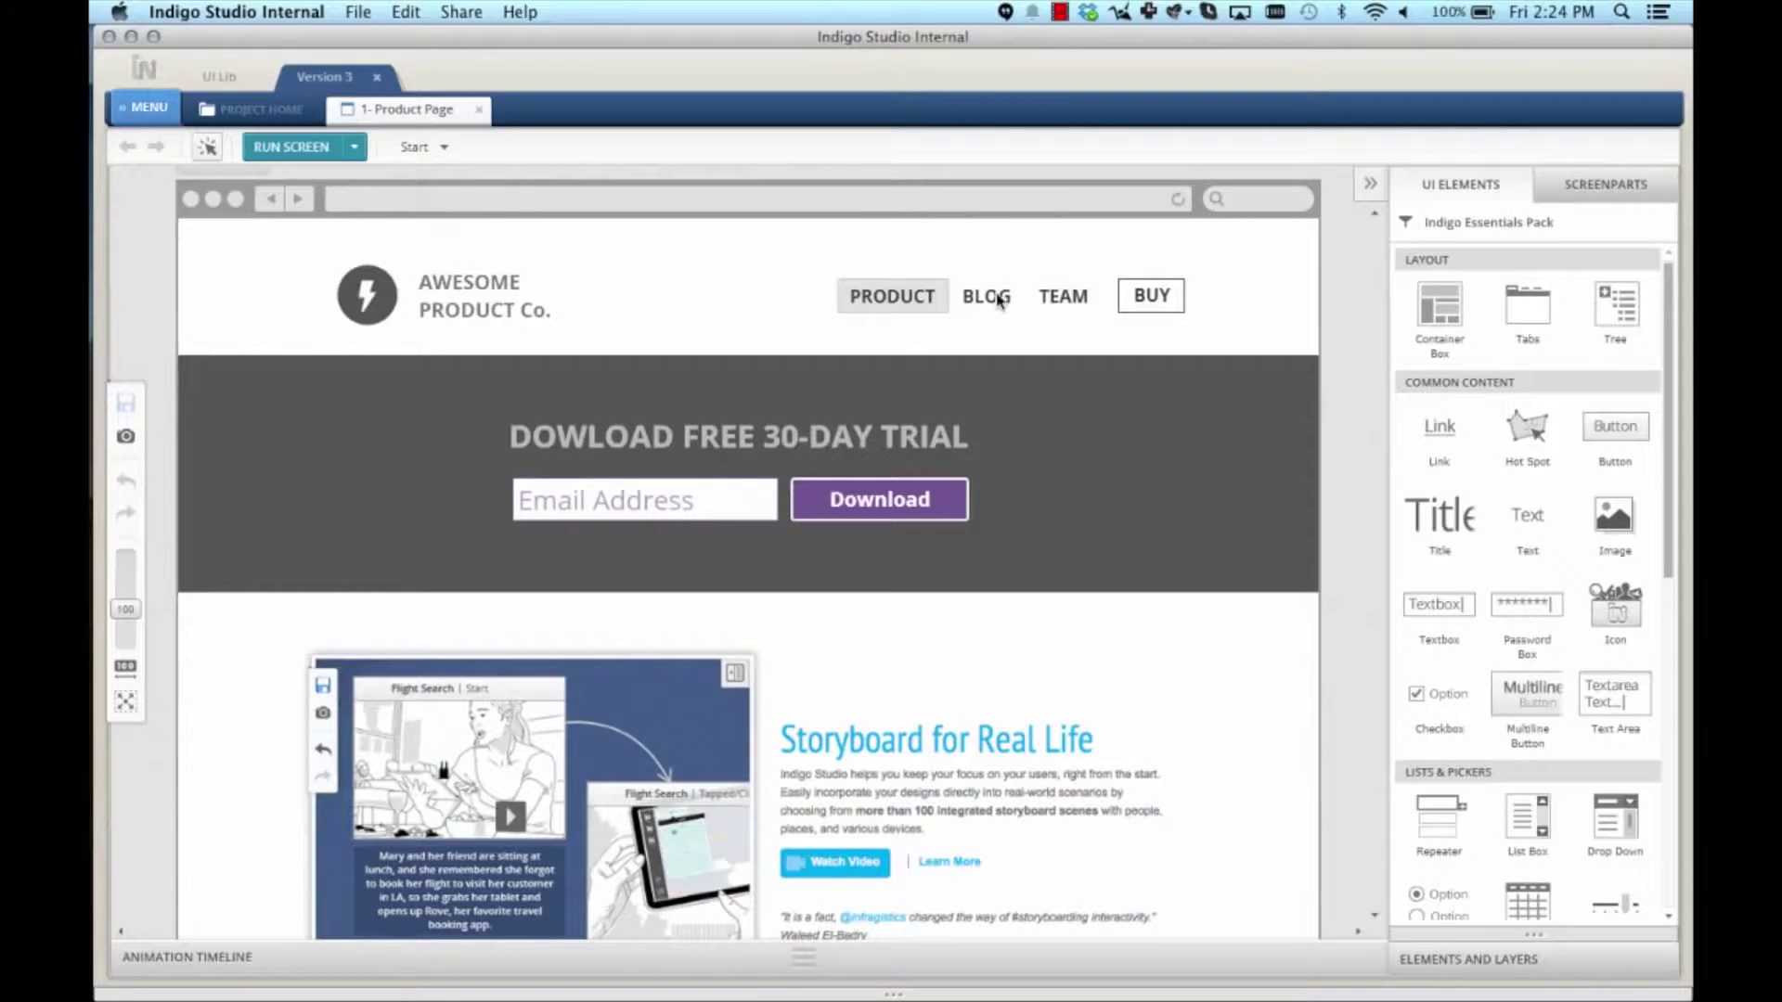
left_click(258, 113)
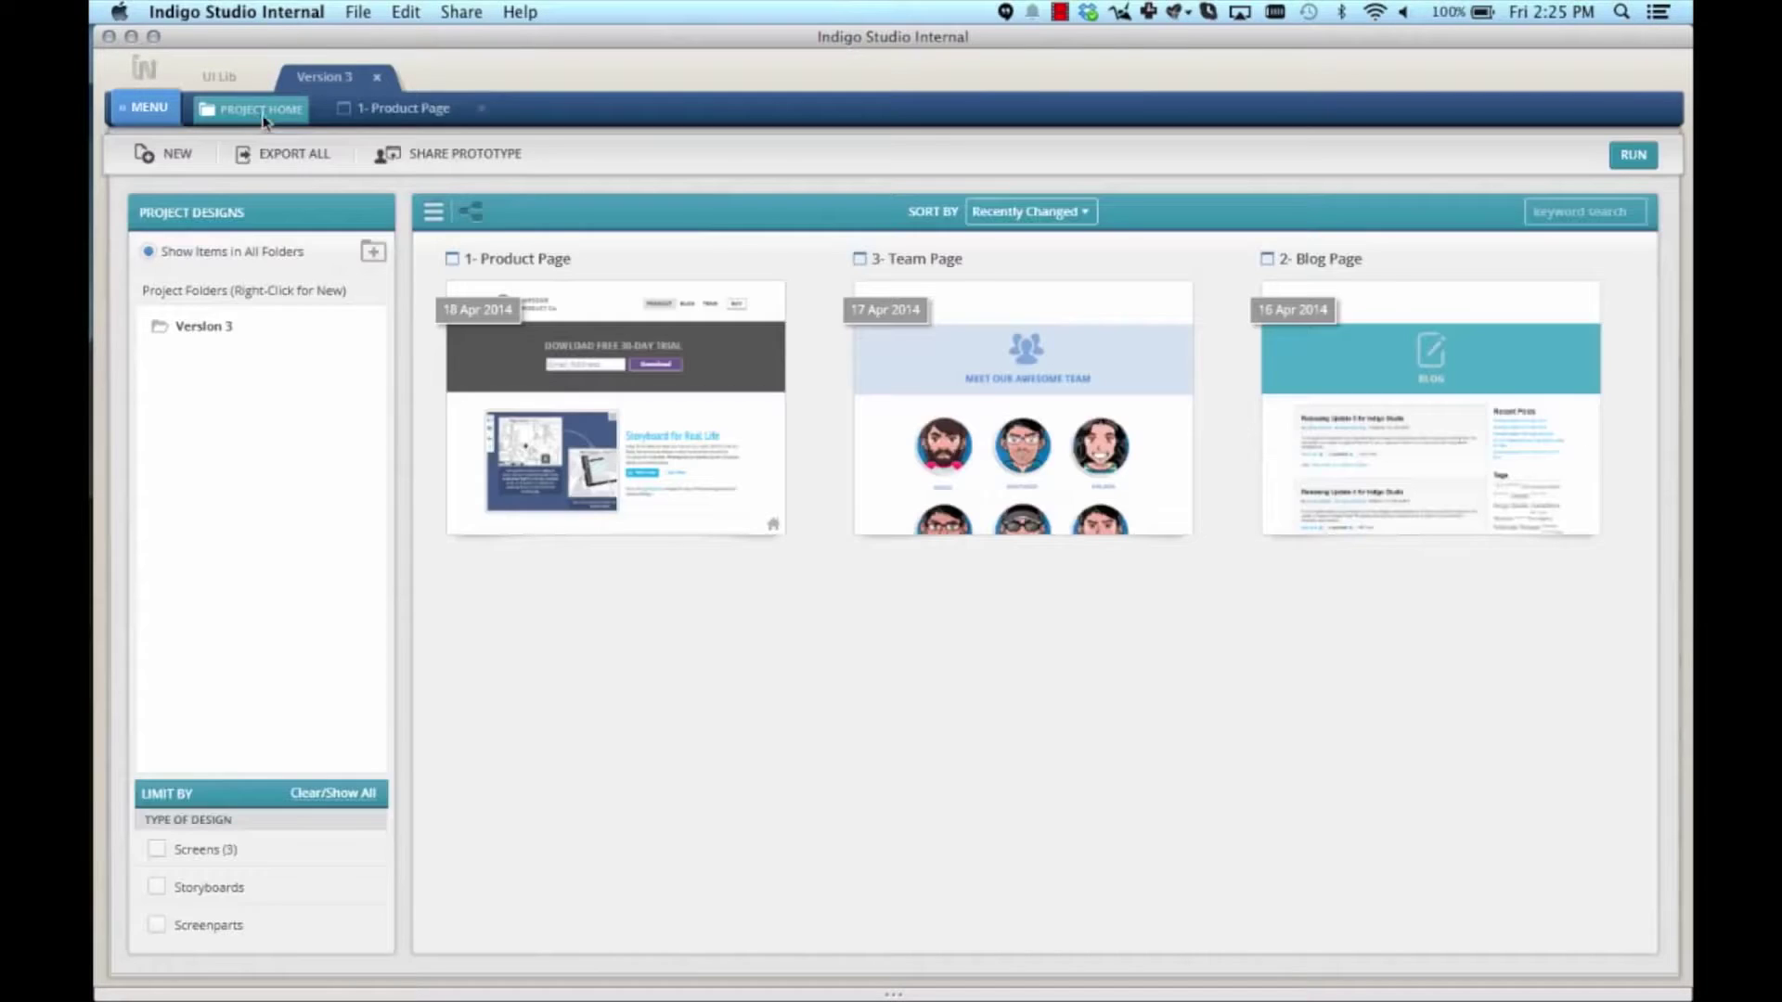
Step: Open the 2- Blog Page design, then go back to the 1- Product Page
double_click(1526, 482)
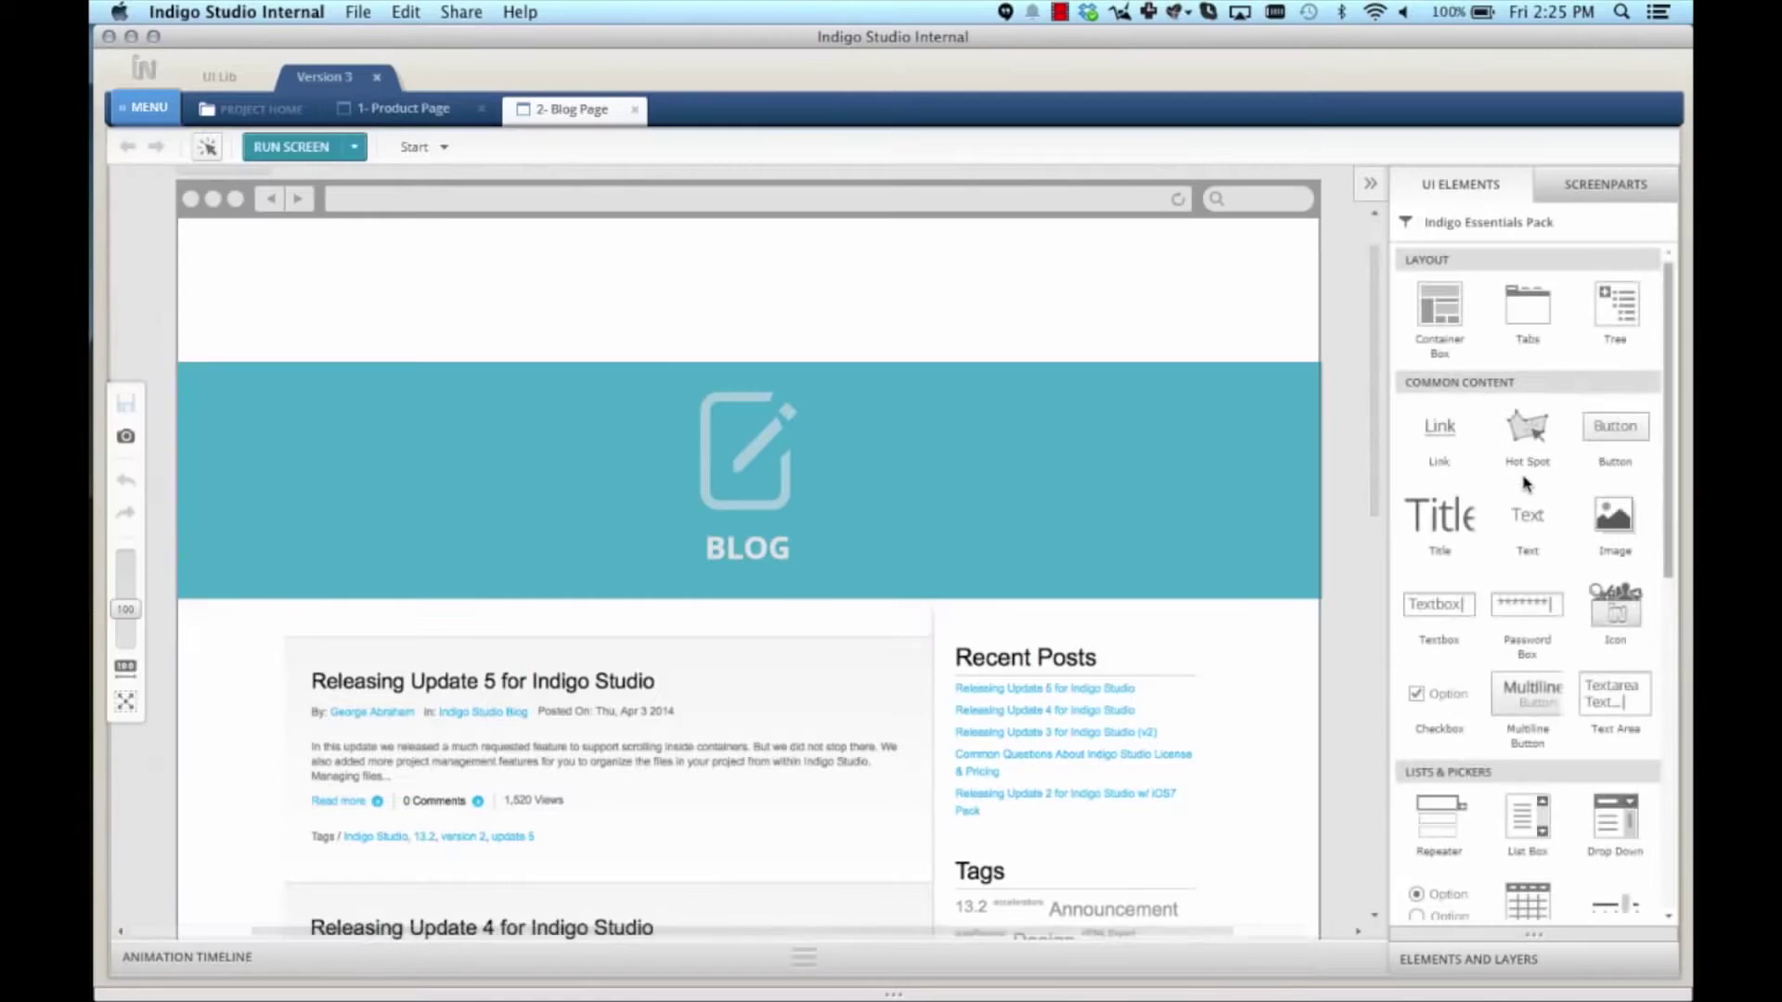
left_click(414, 113)
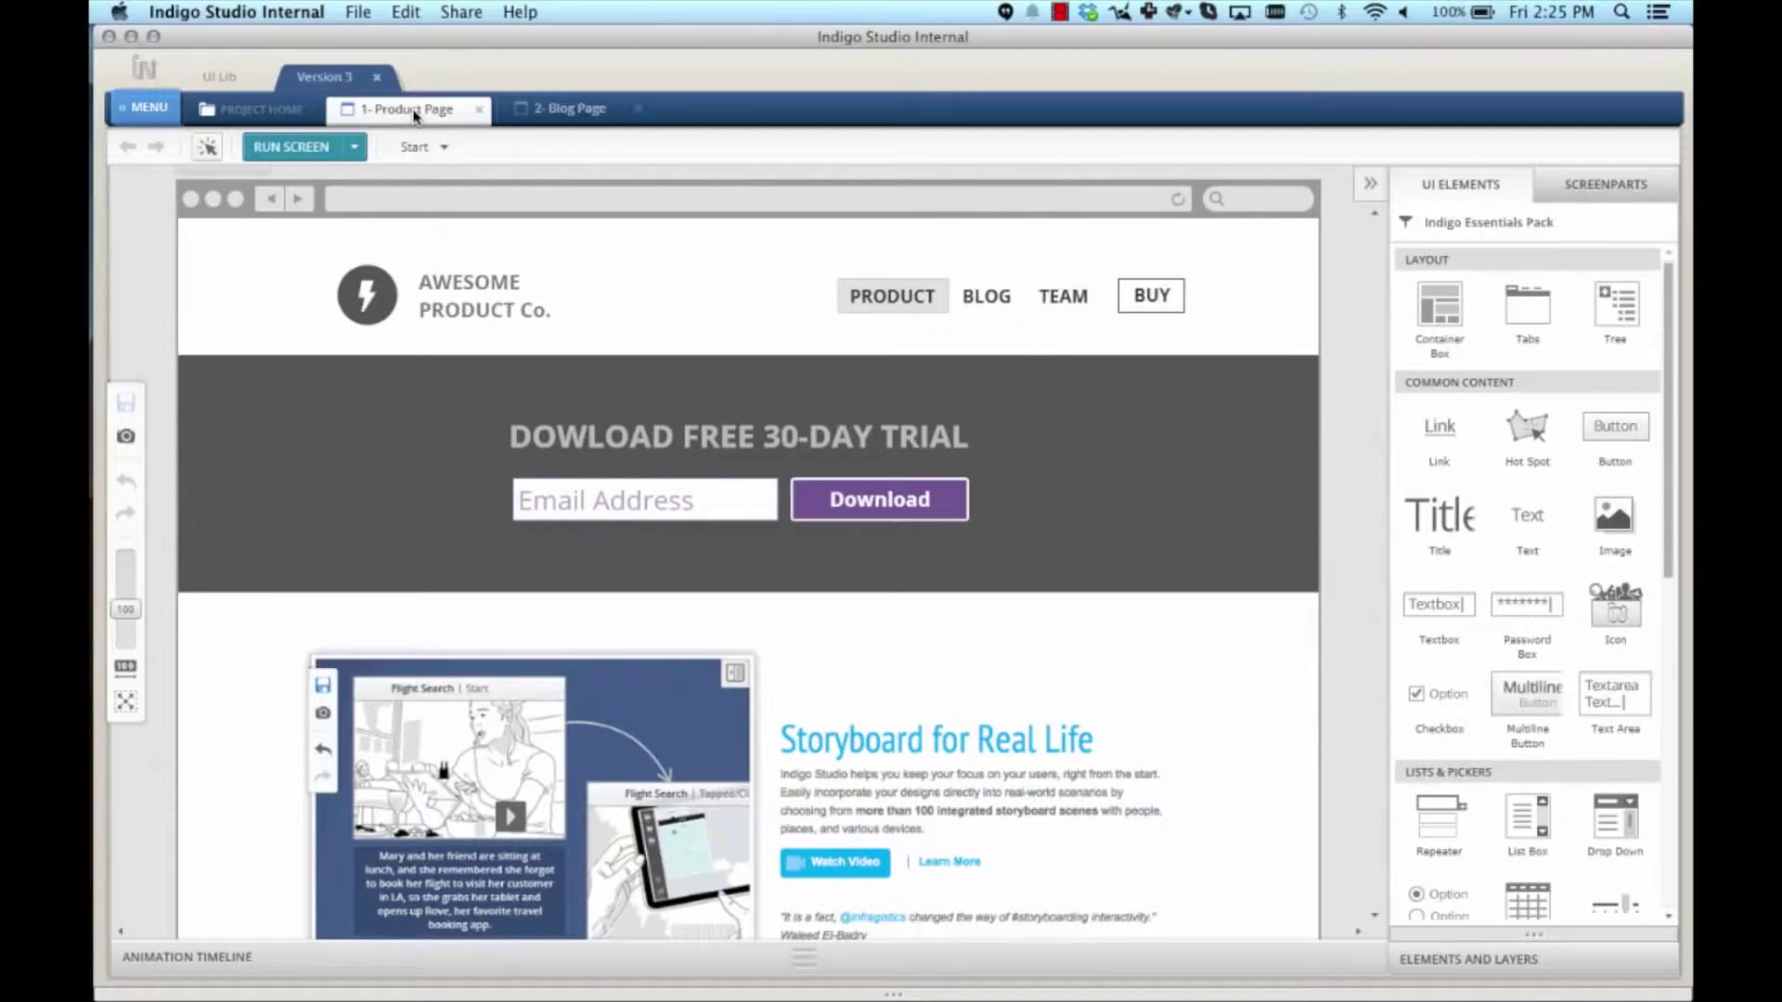
Step: Convert the Product Page header into a screenpart and confirm it appears in the Screenparts list
left_click_drag(265, 239, 1271, 369)
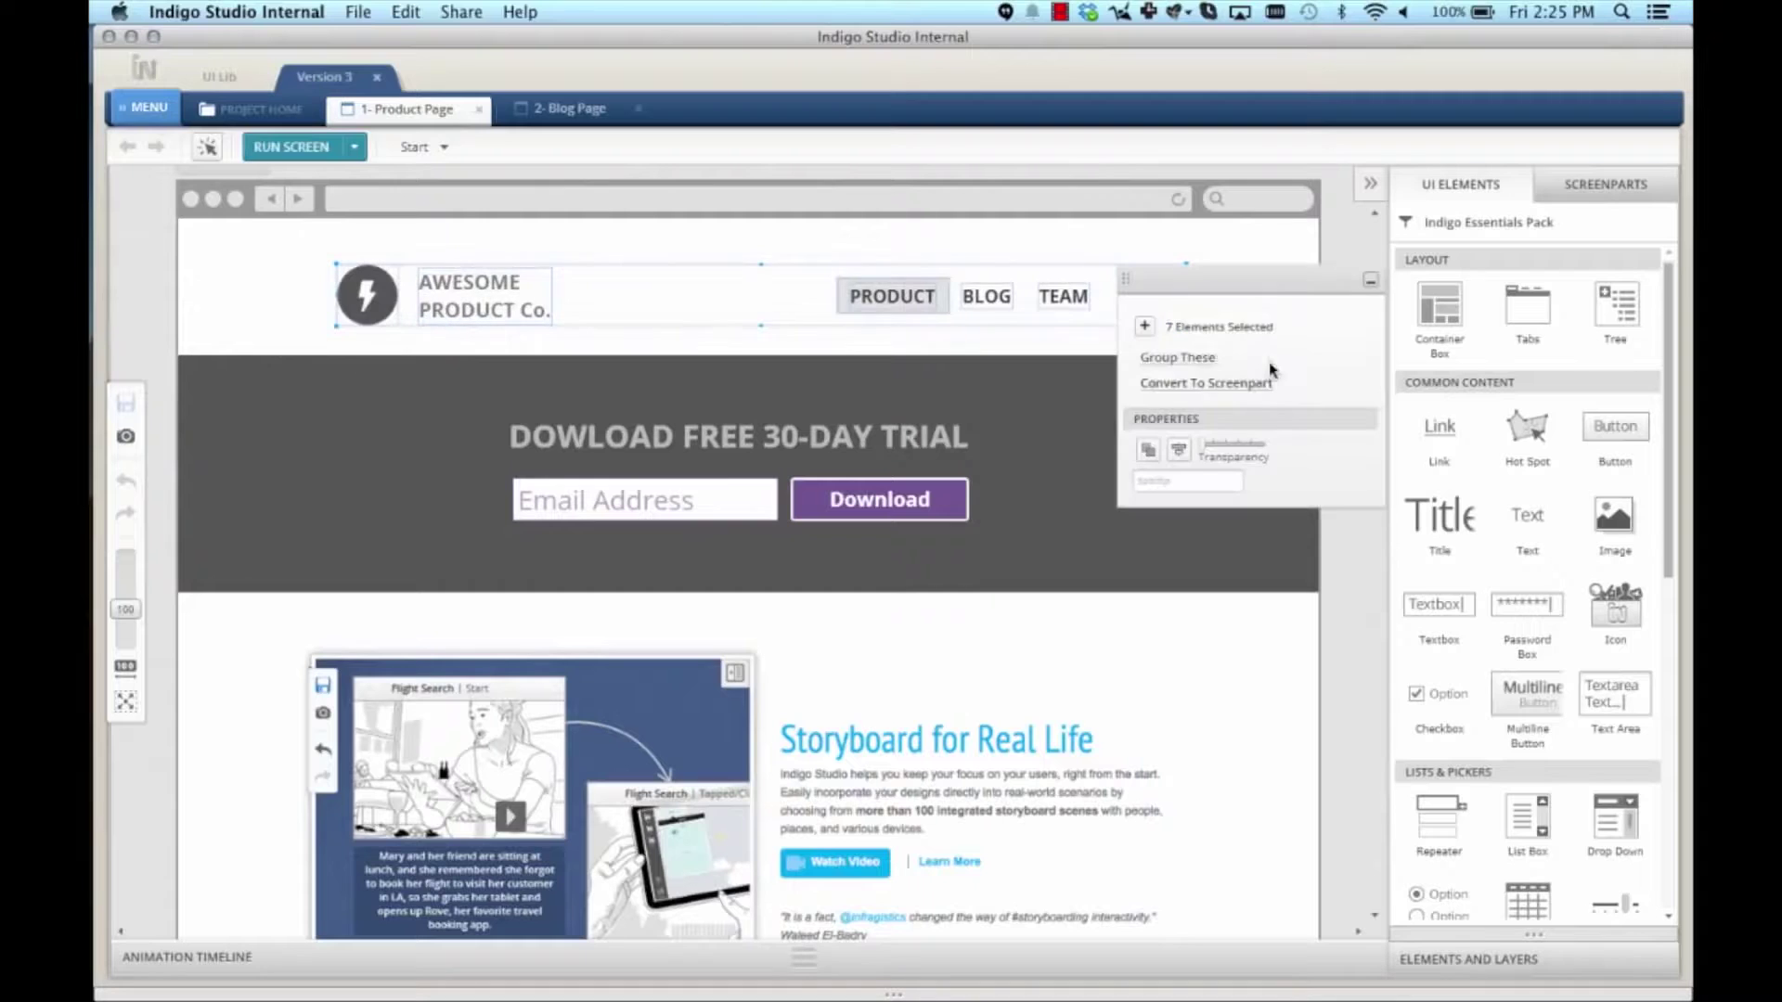
left_click(1190, 385)
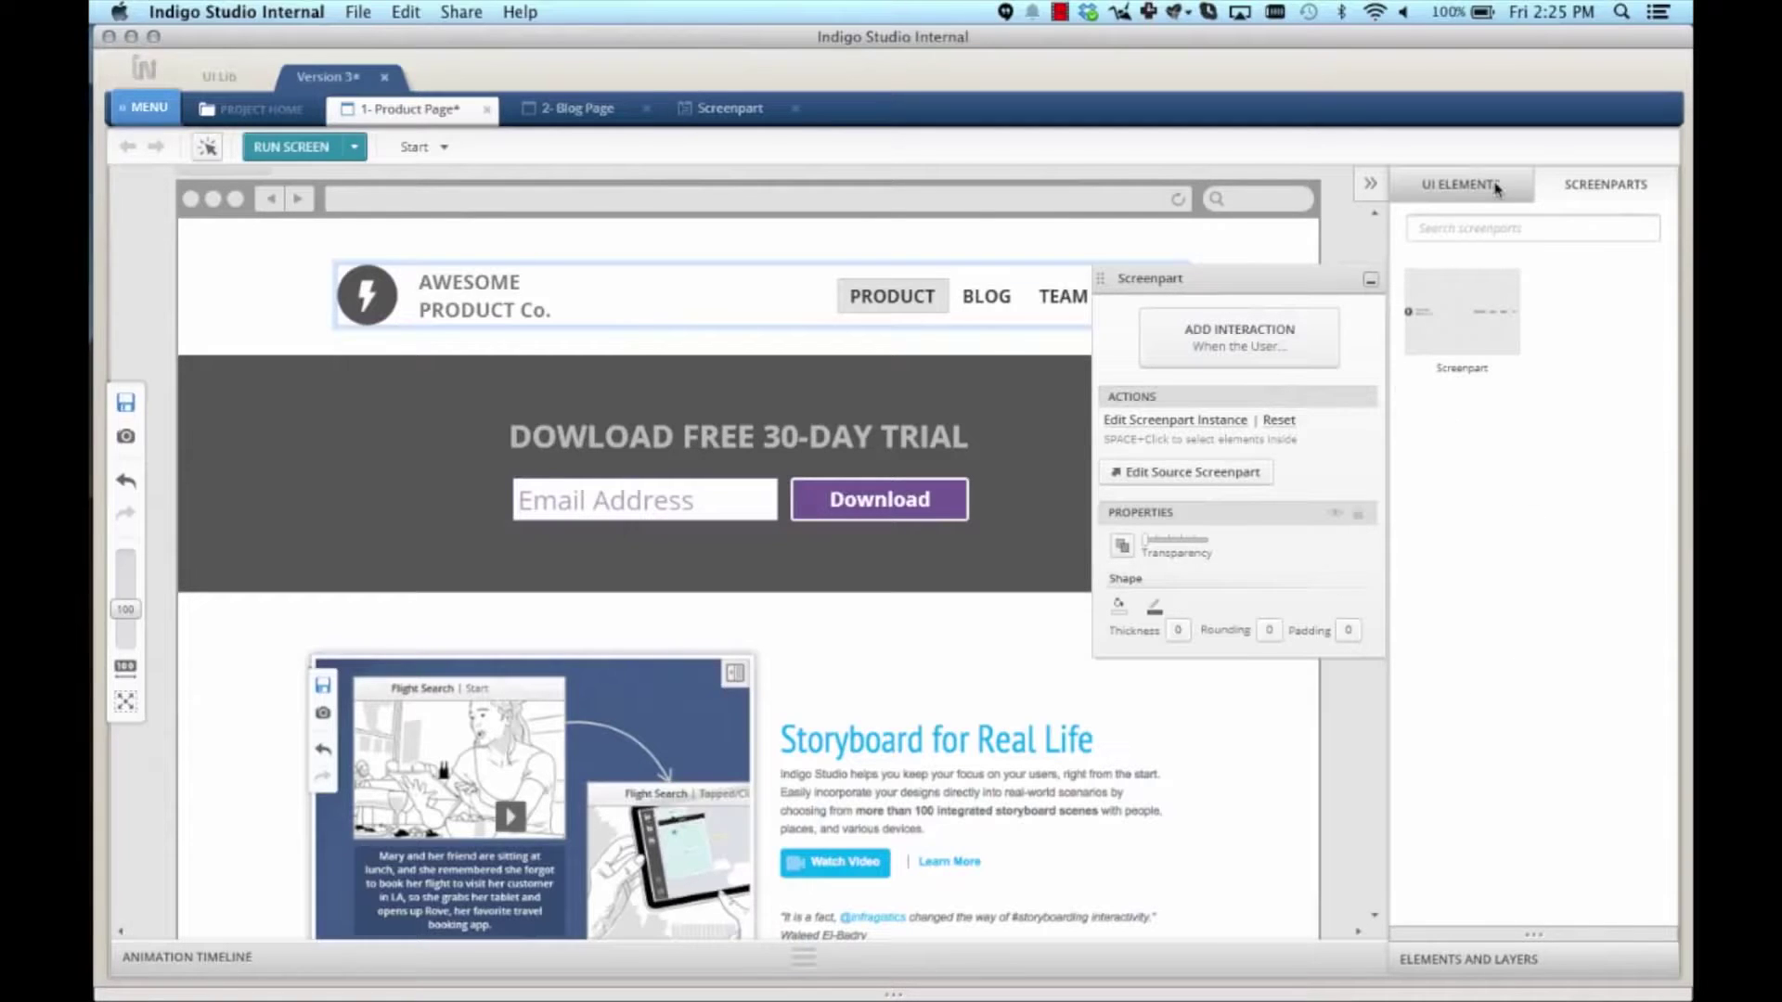
left_click(1494, 186)
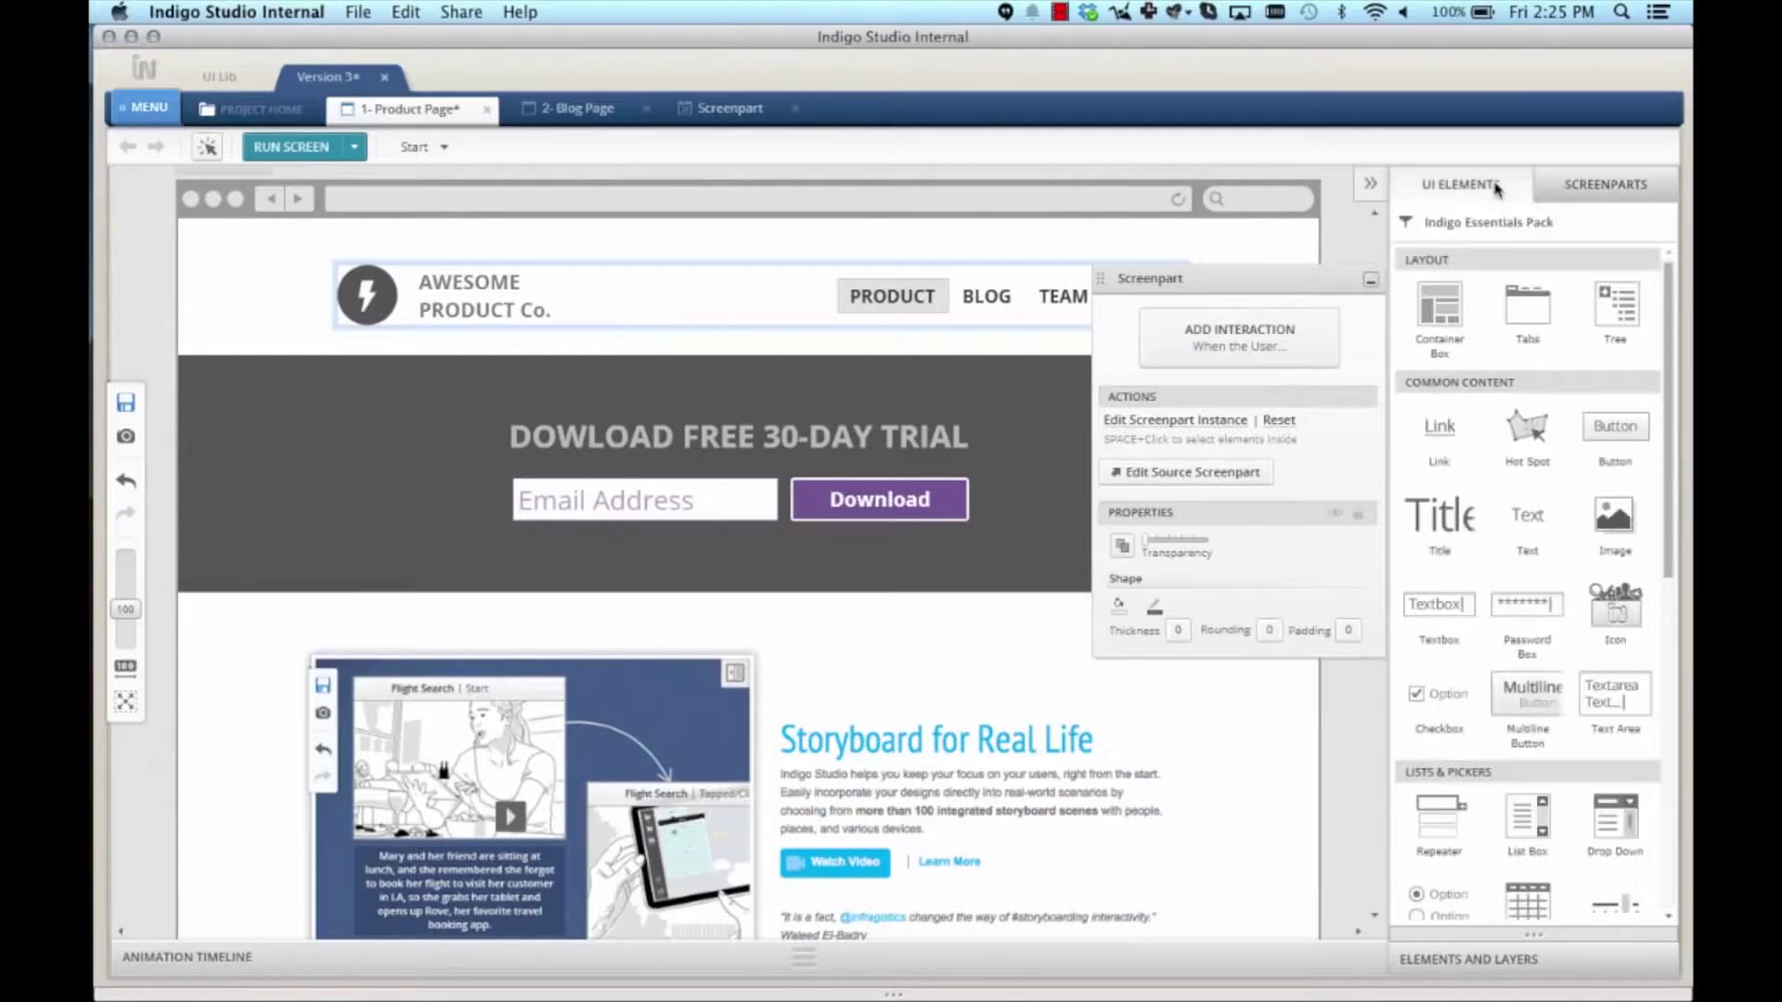
left_click(1586, 188)
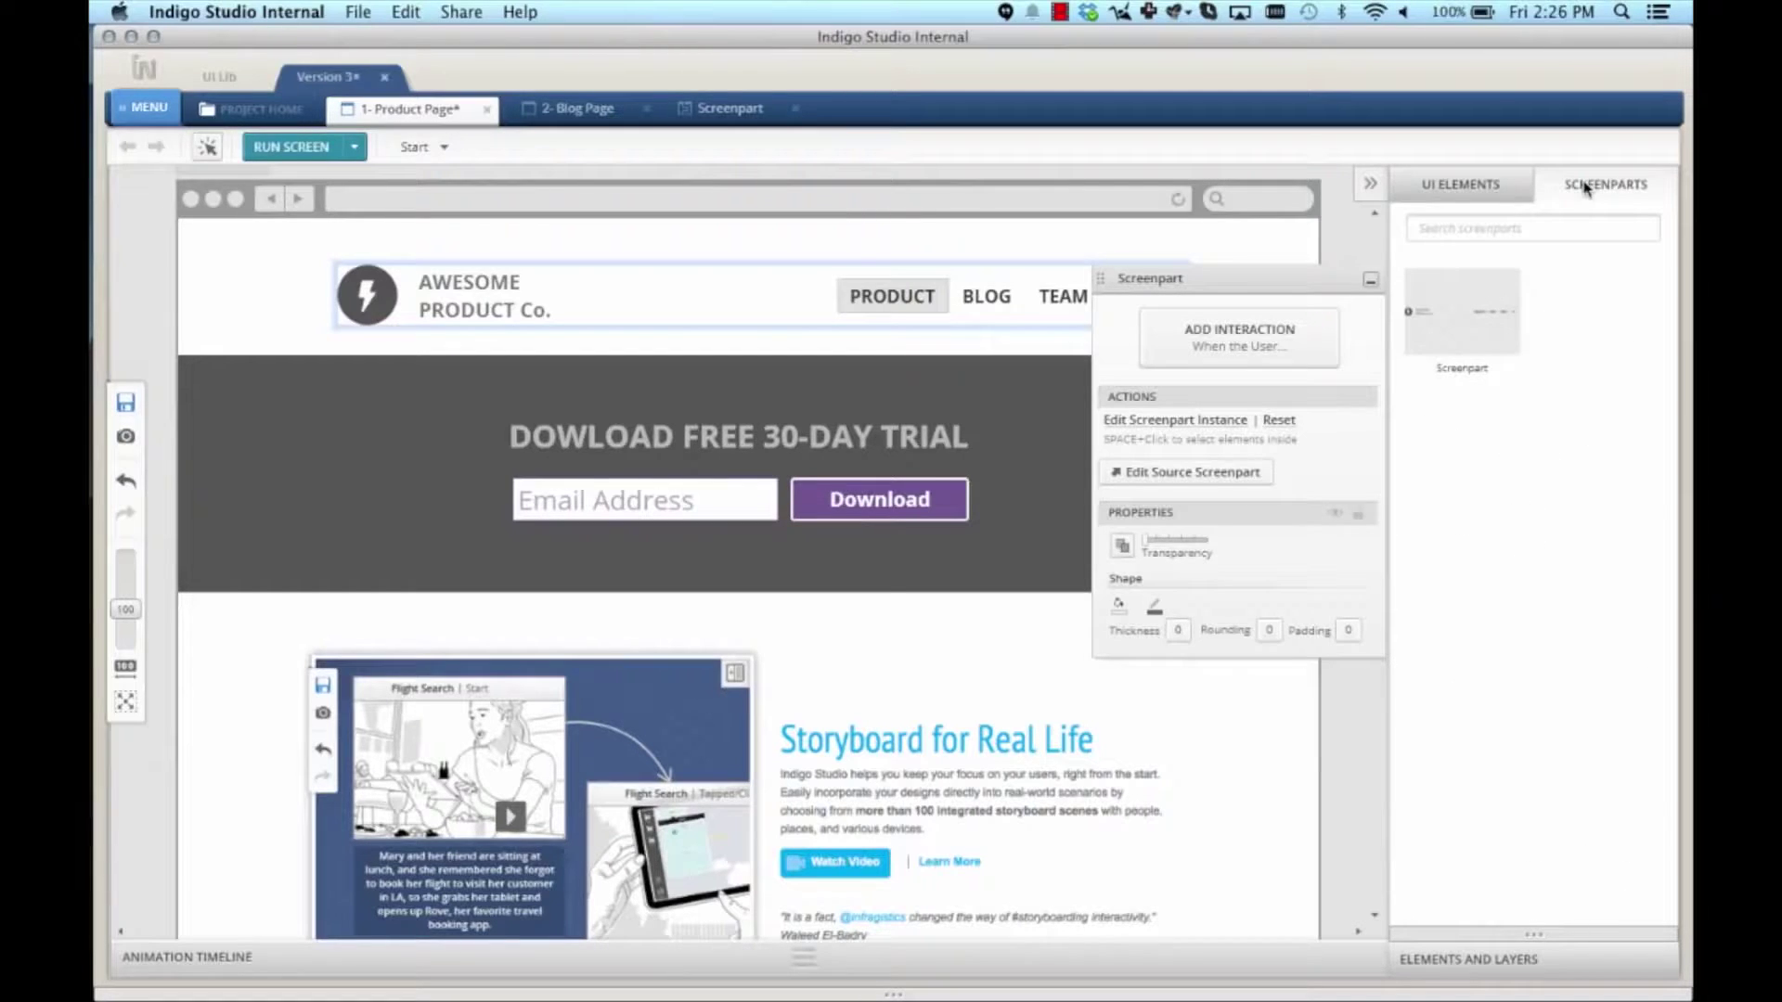
mouse_move(1468, 334)
left_click(569, 109)
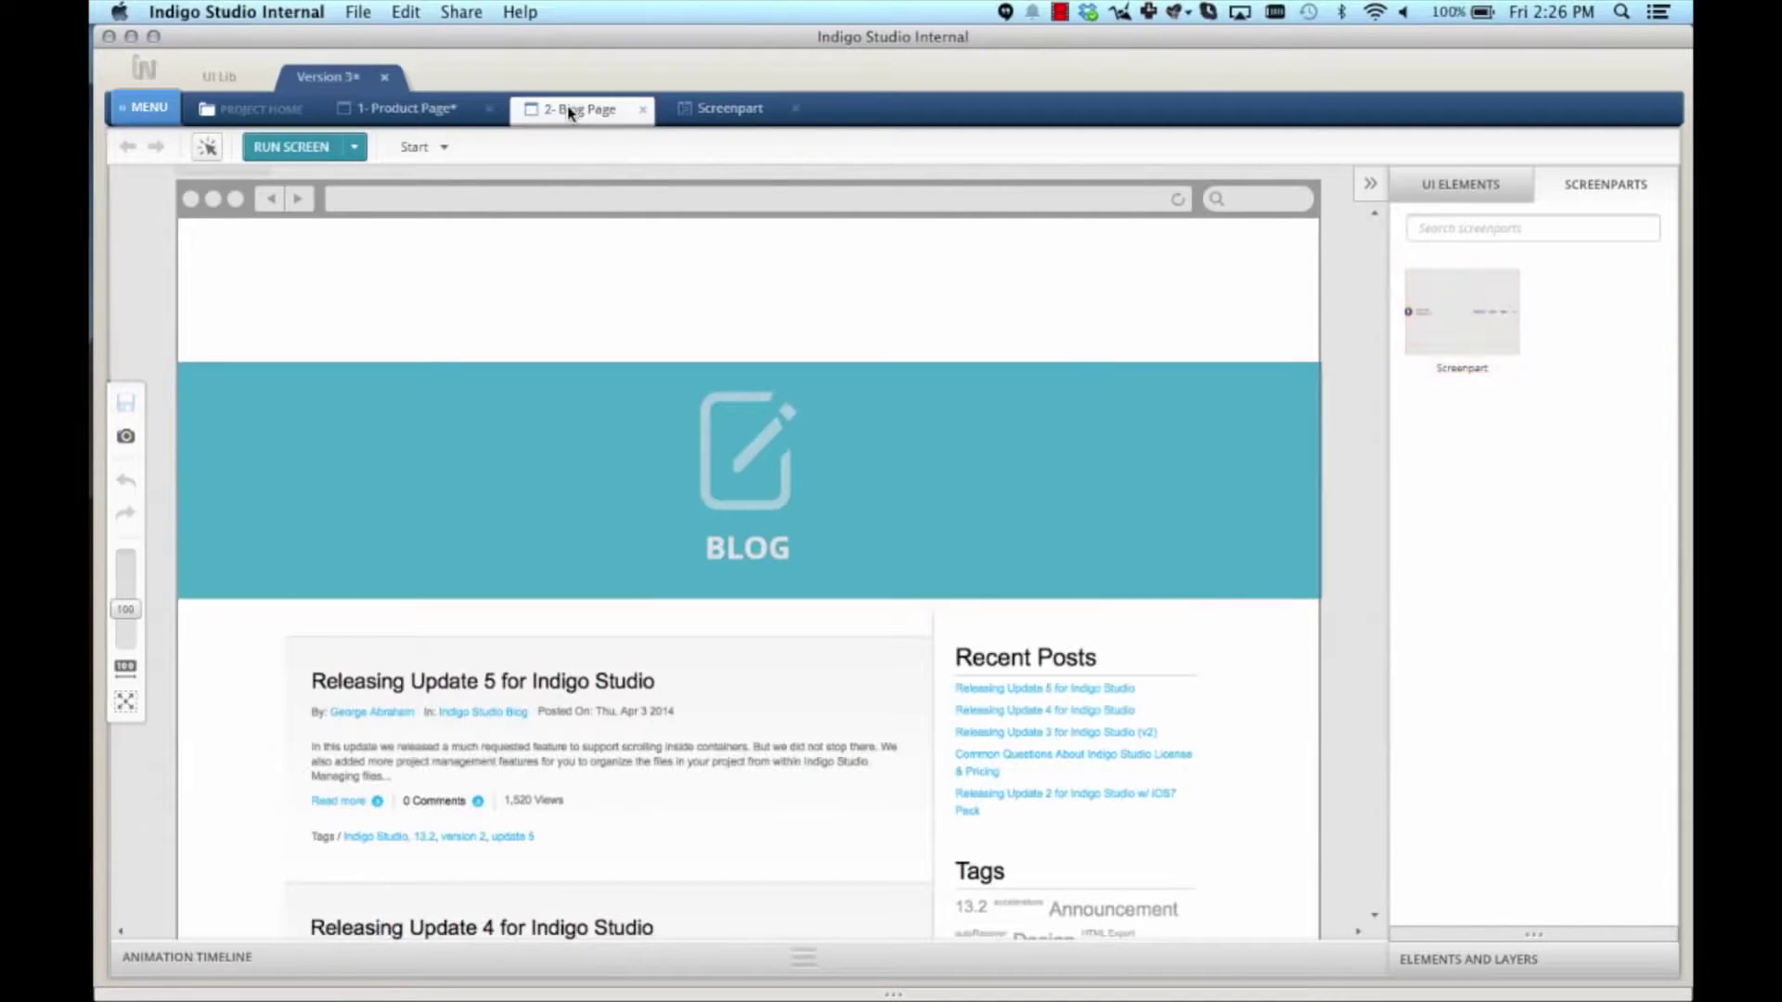
Step: Paste the header screenpart onto the Blog Page, then return to the 1- Product Page
key("ctrl+v")
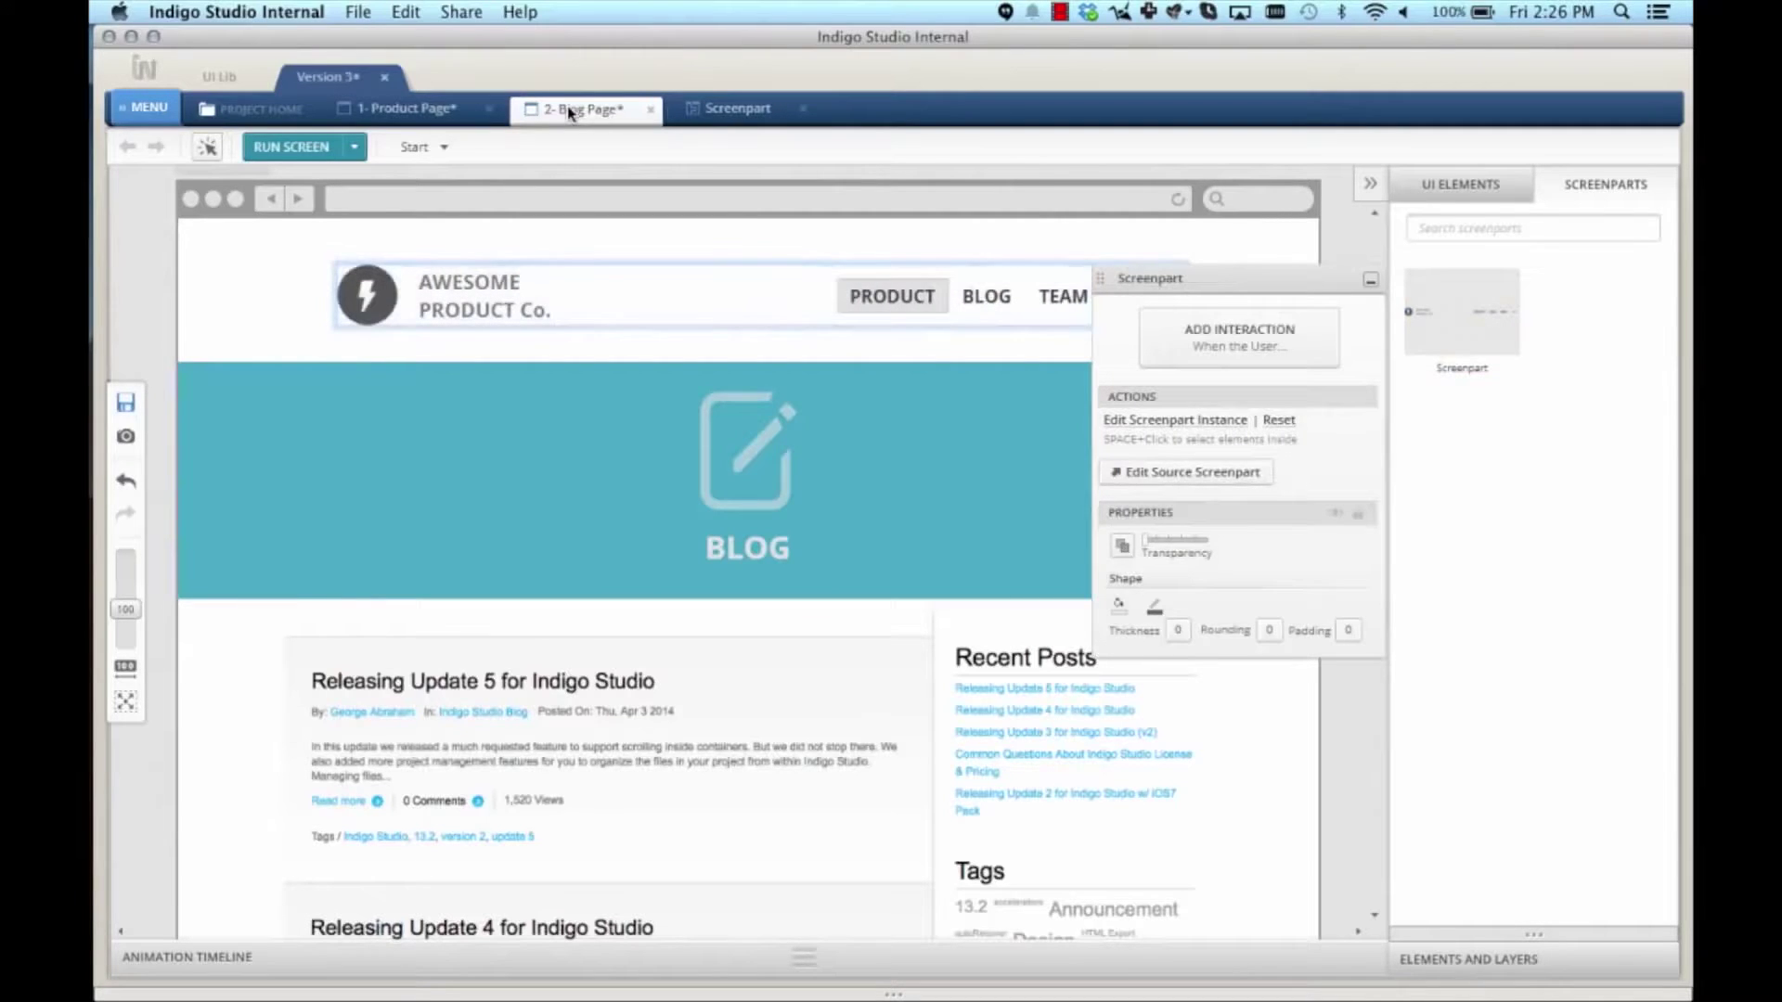
left_click(385, 108)
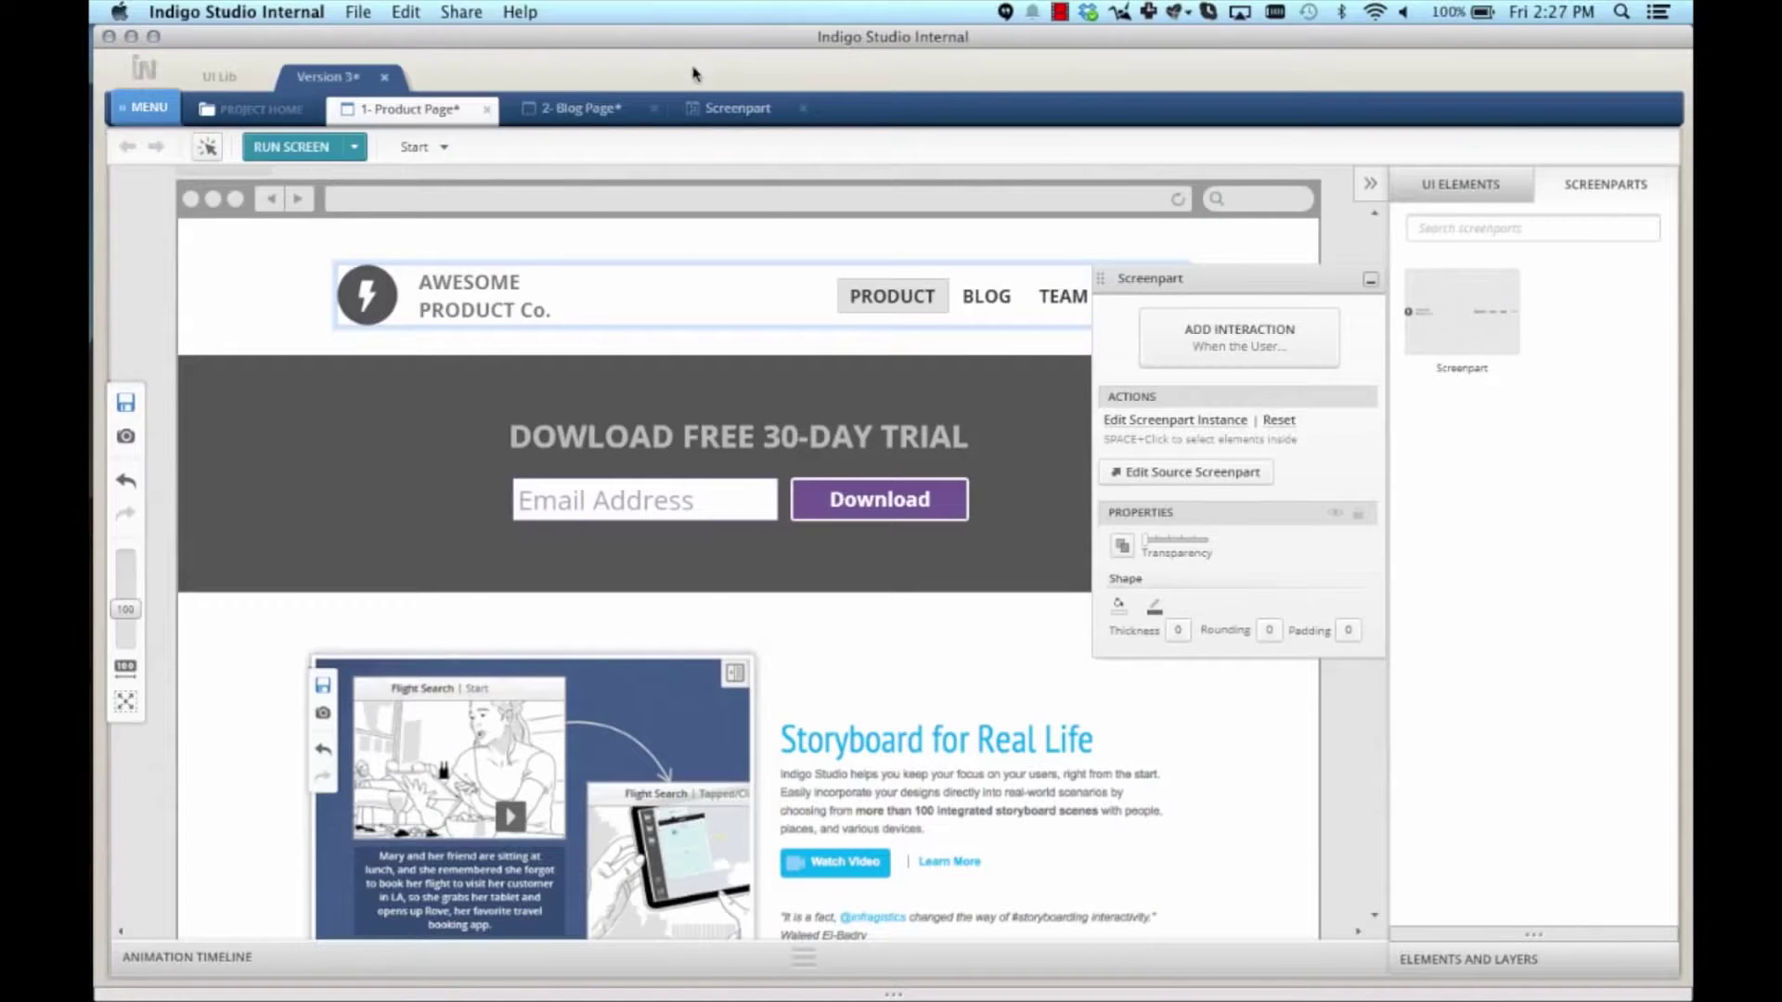
Step: Make the screenpart's PRODUCT link navigate to the 1- Product Page screen
left_click(736, 110)
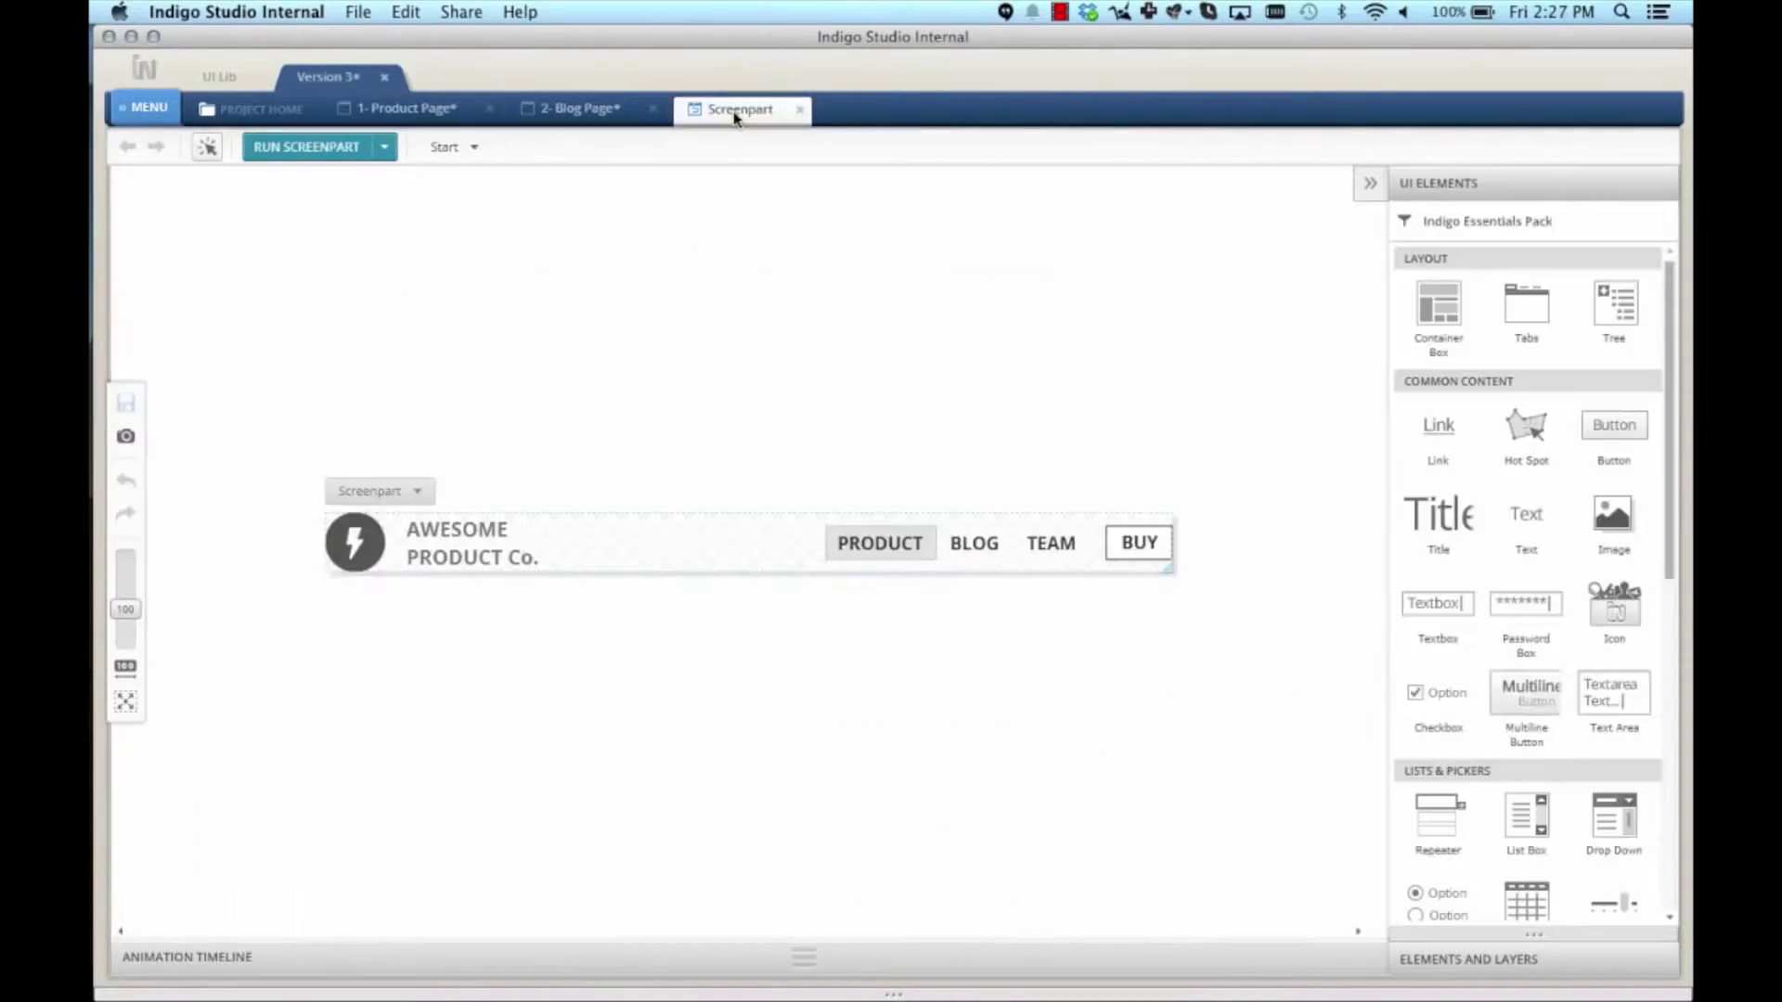
left_click(895, 545)
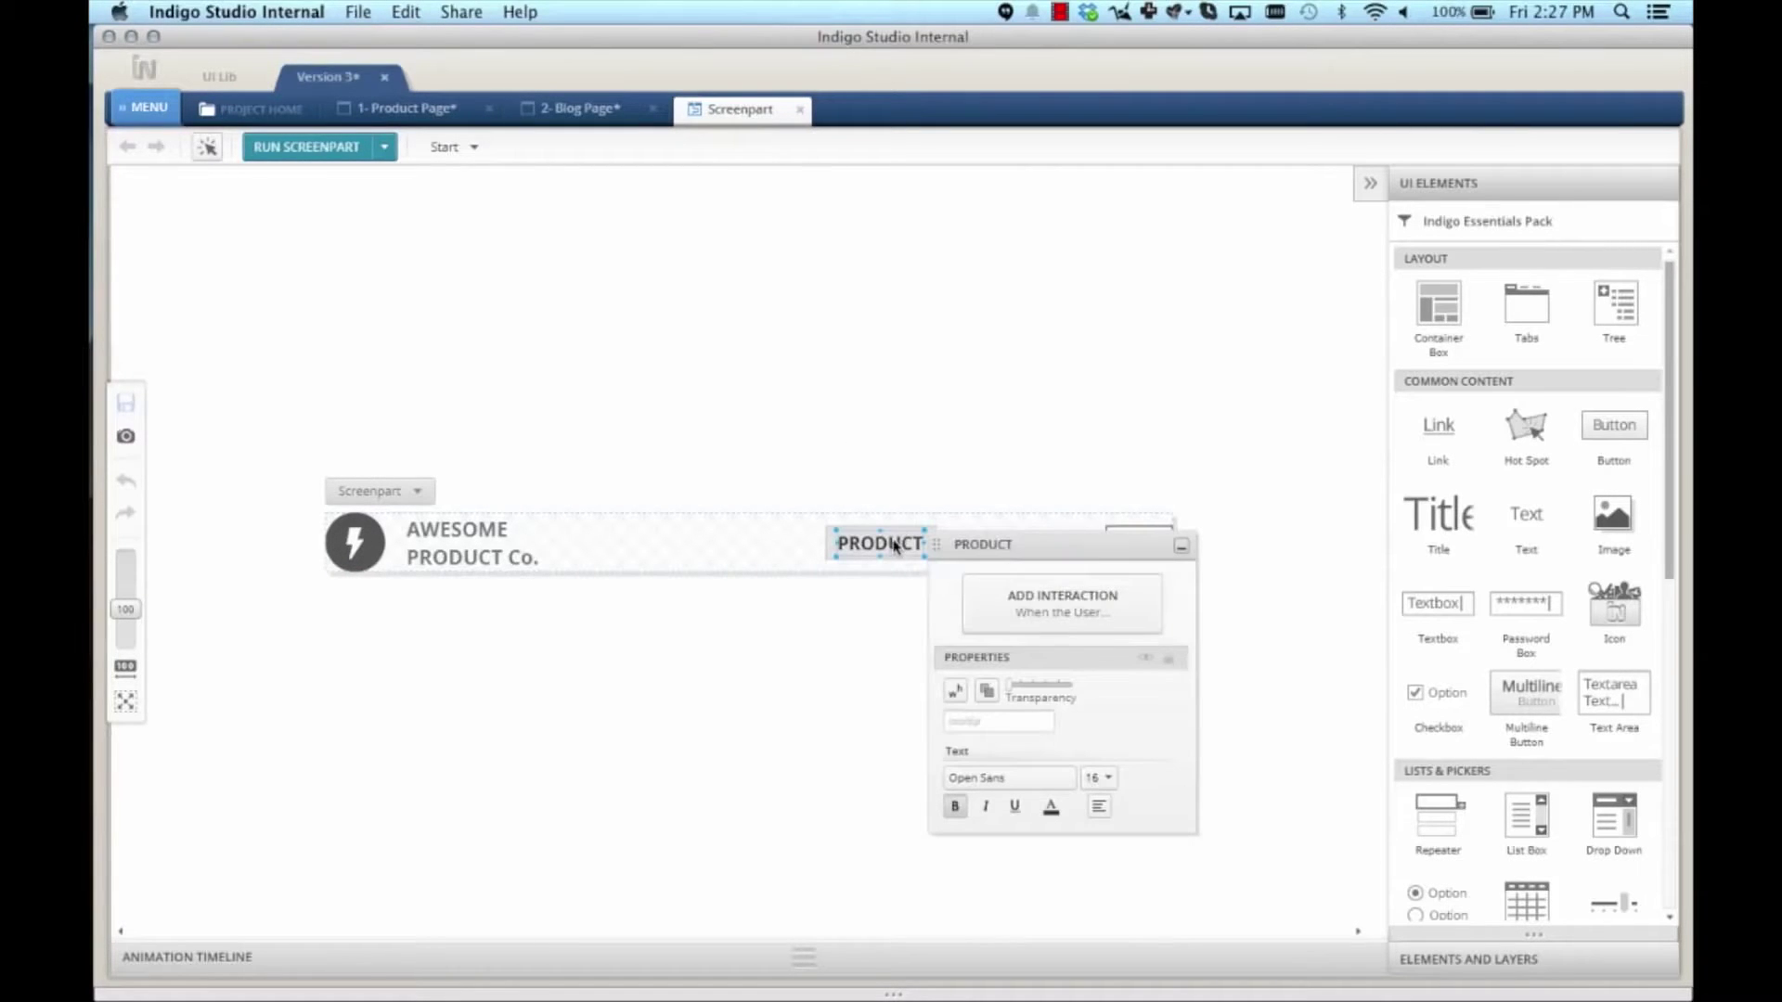
left_click(1028, 604)
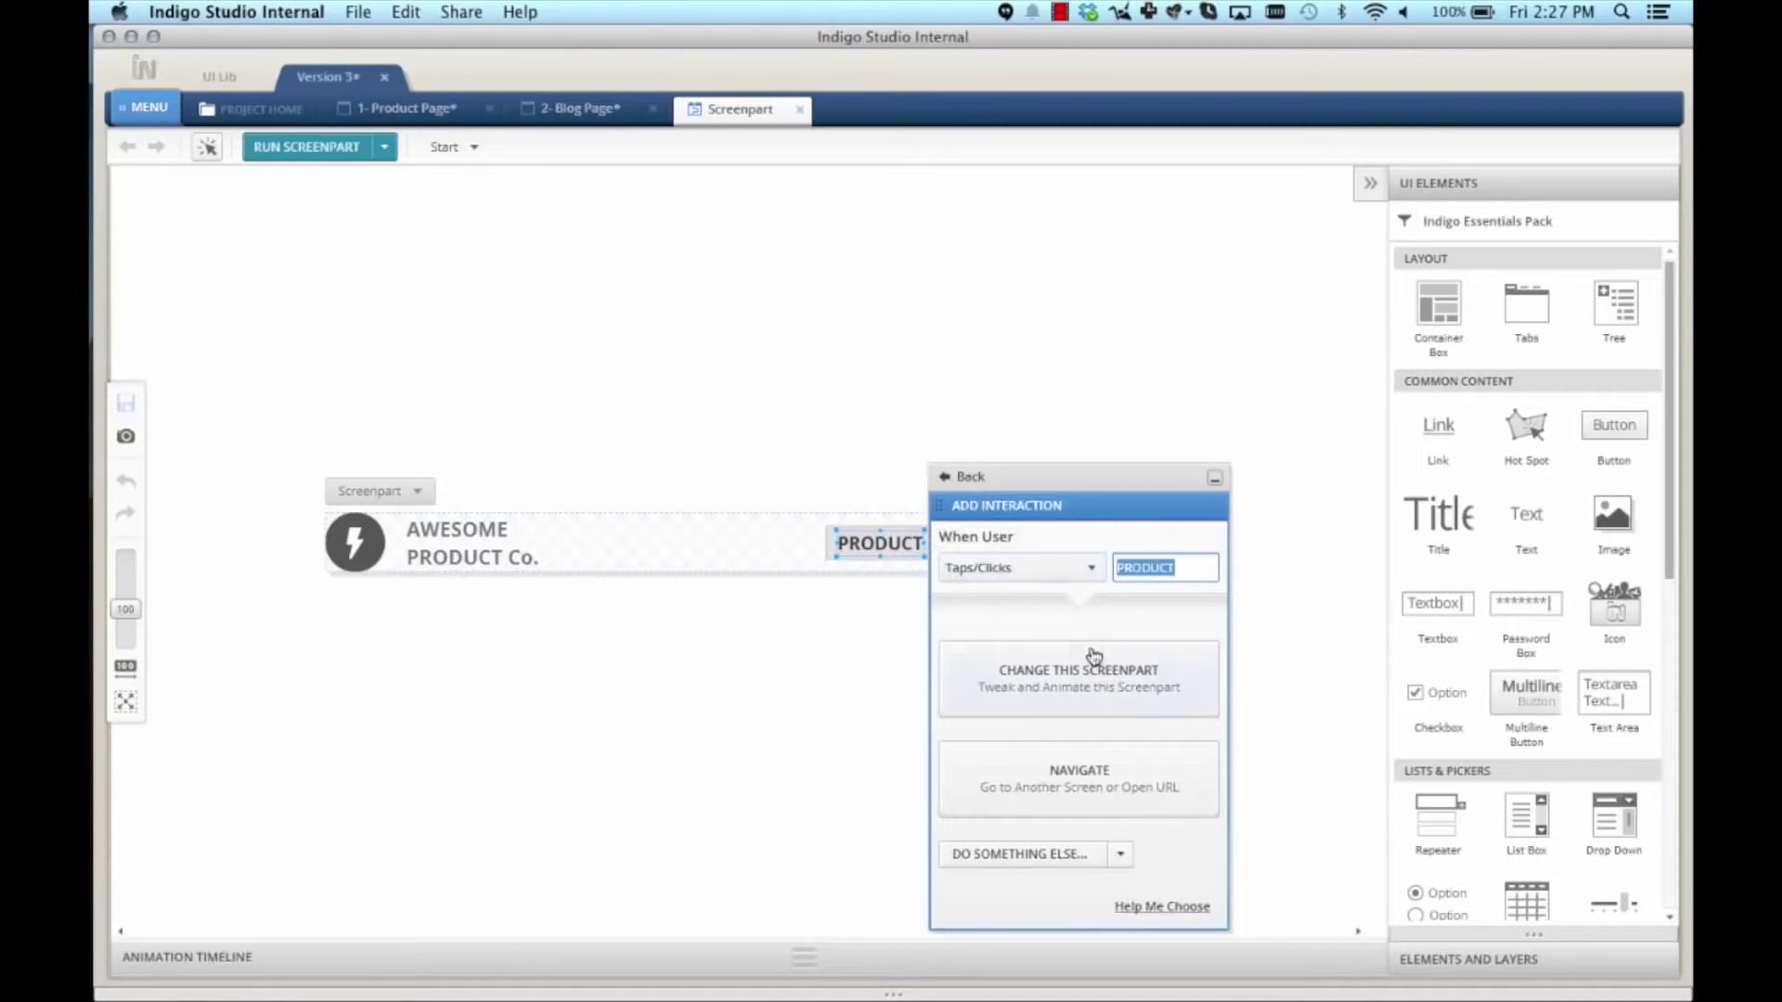
left_click(1106, 787)
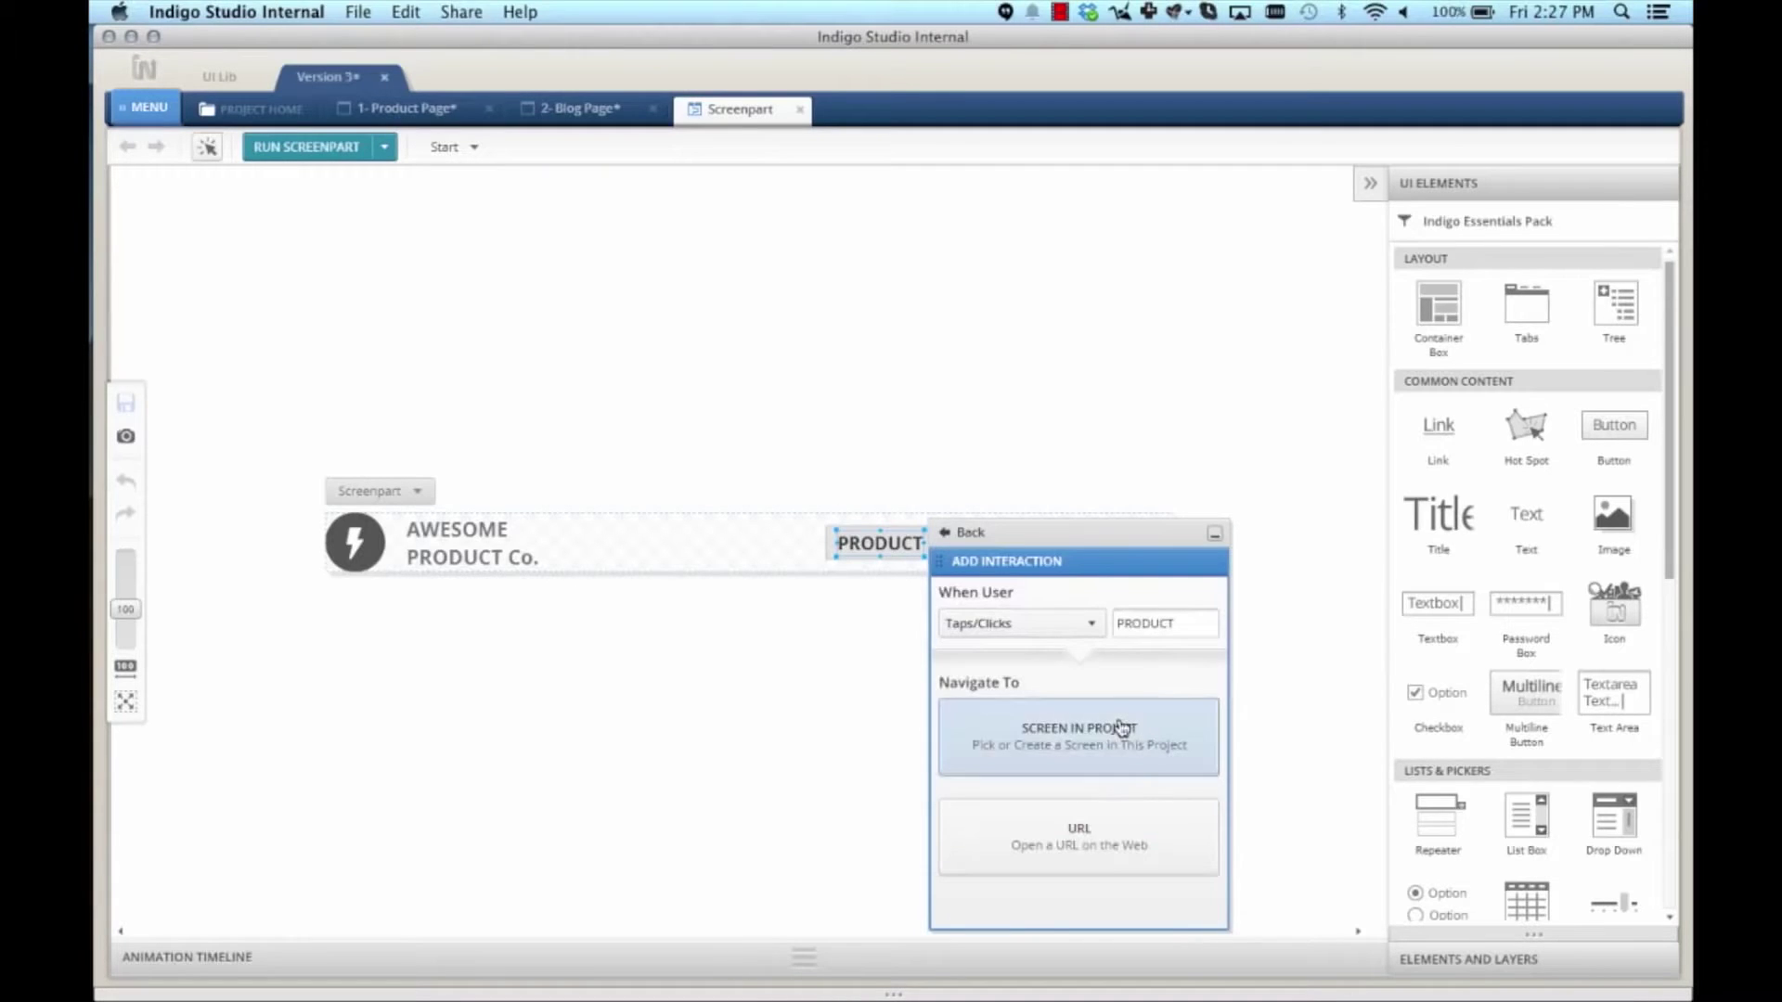
left_click(1120, 727)
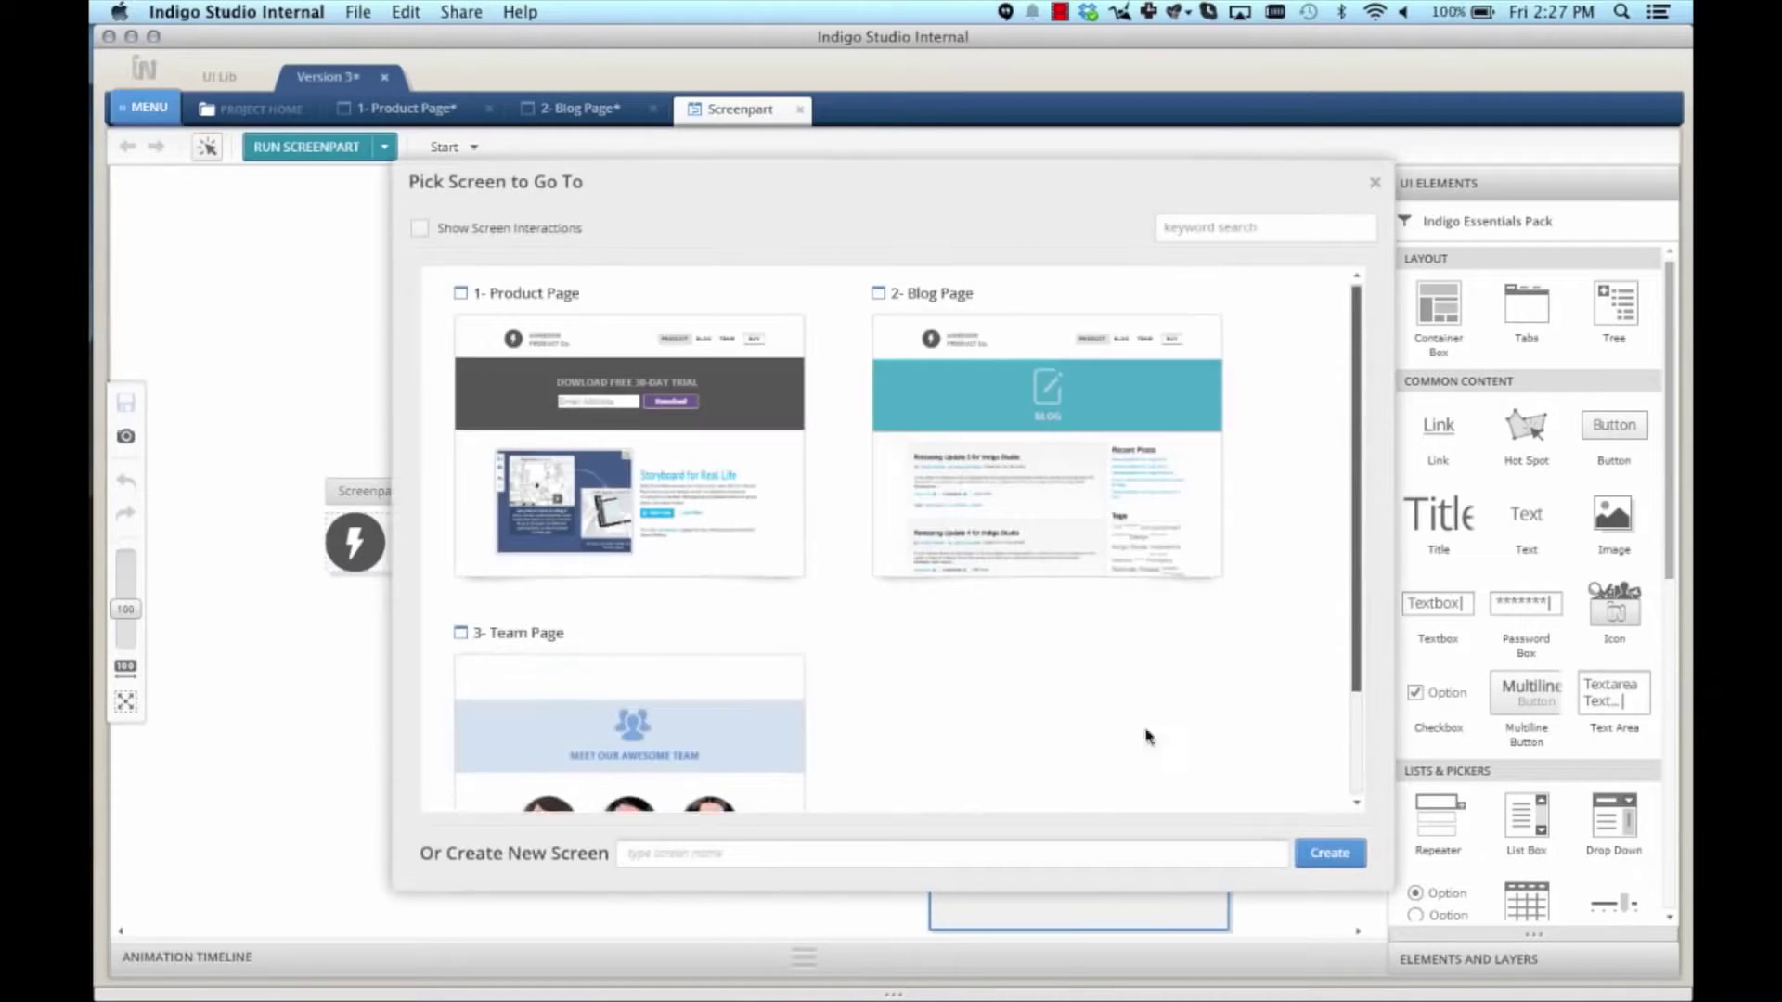
left_click(542, 429)
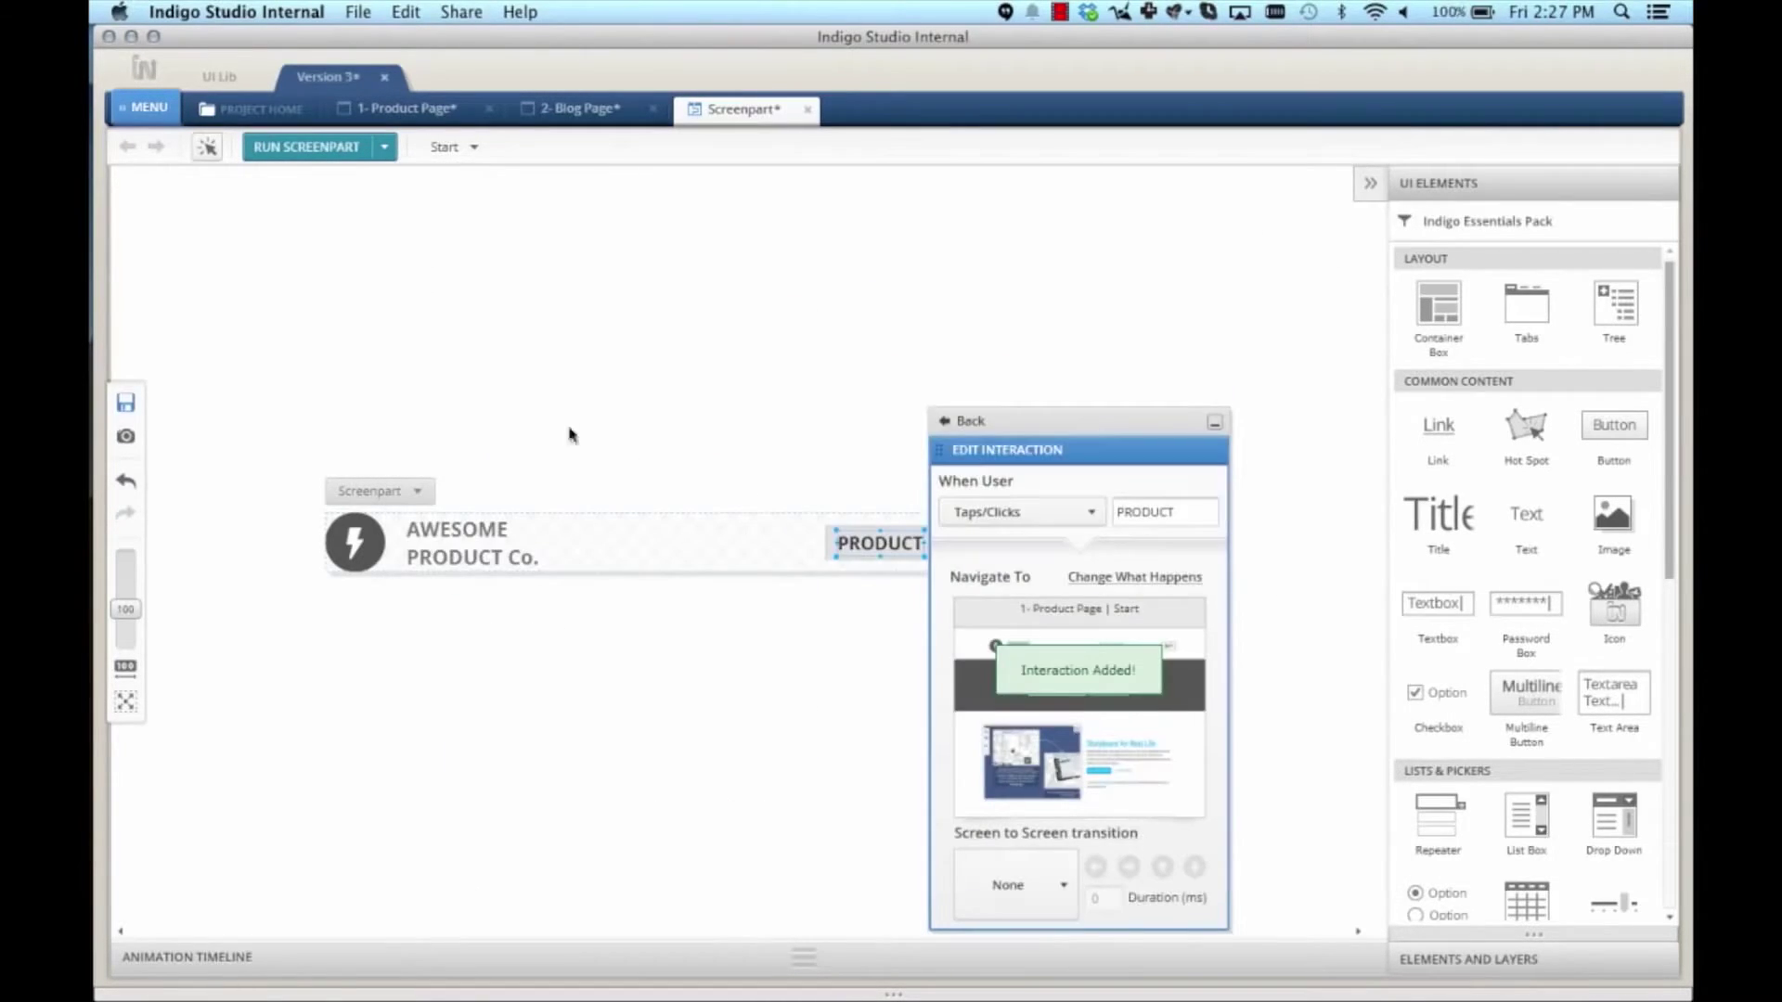
Step: Make the screenpart's BLOG link navigate to the 2- Blog Page screen
left_click(978, 546)
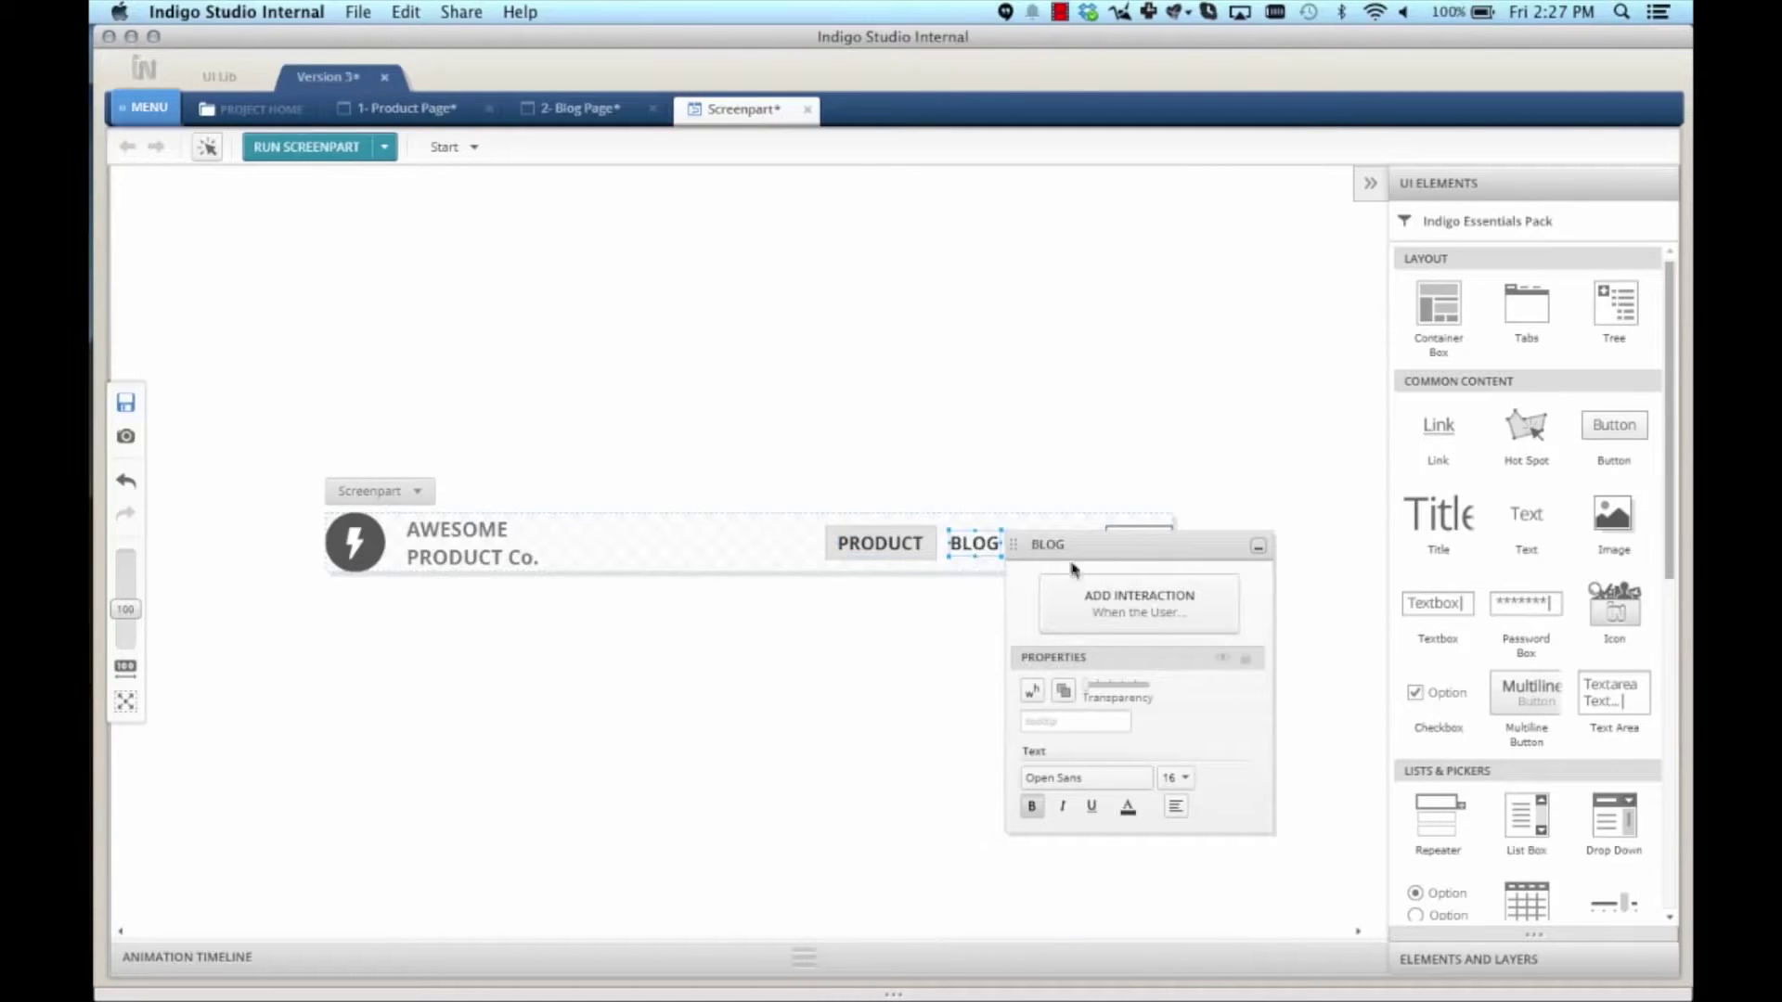
left_click(1111, 598)
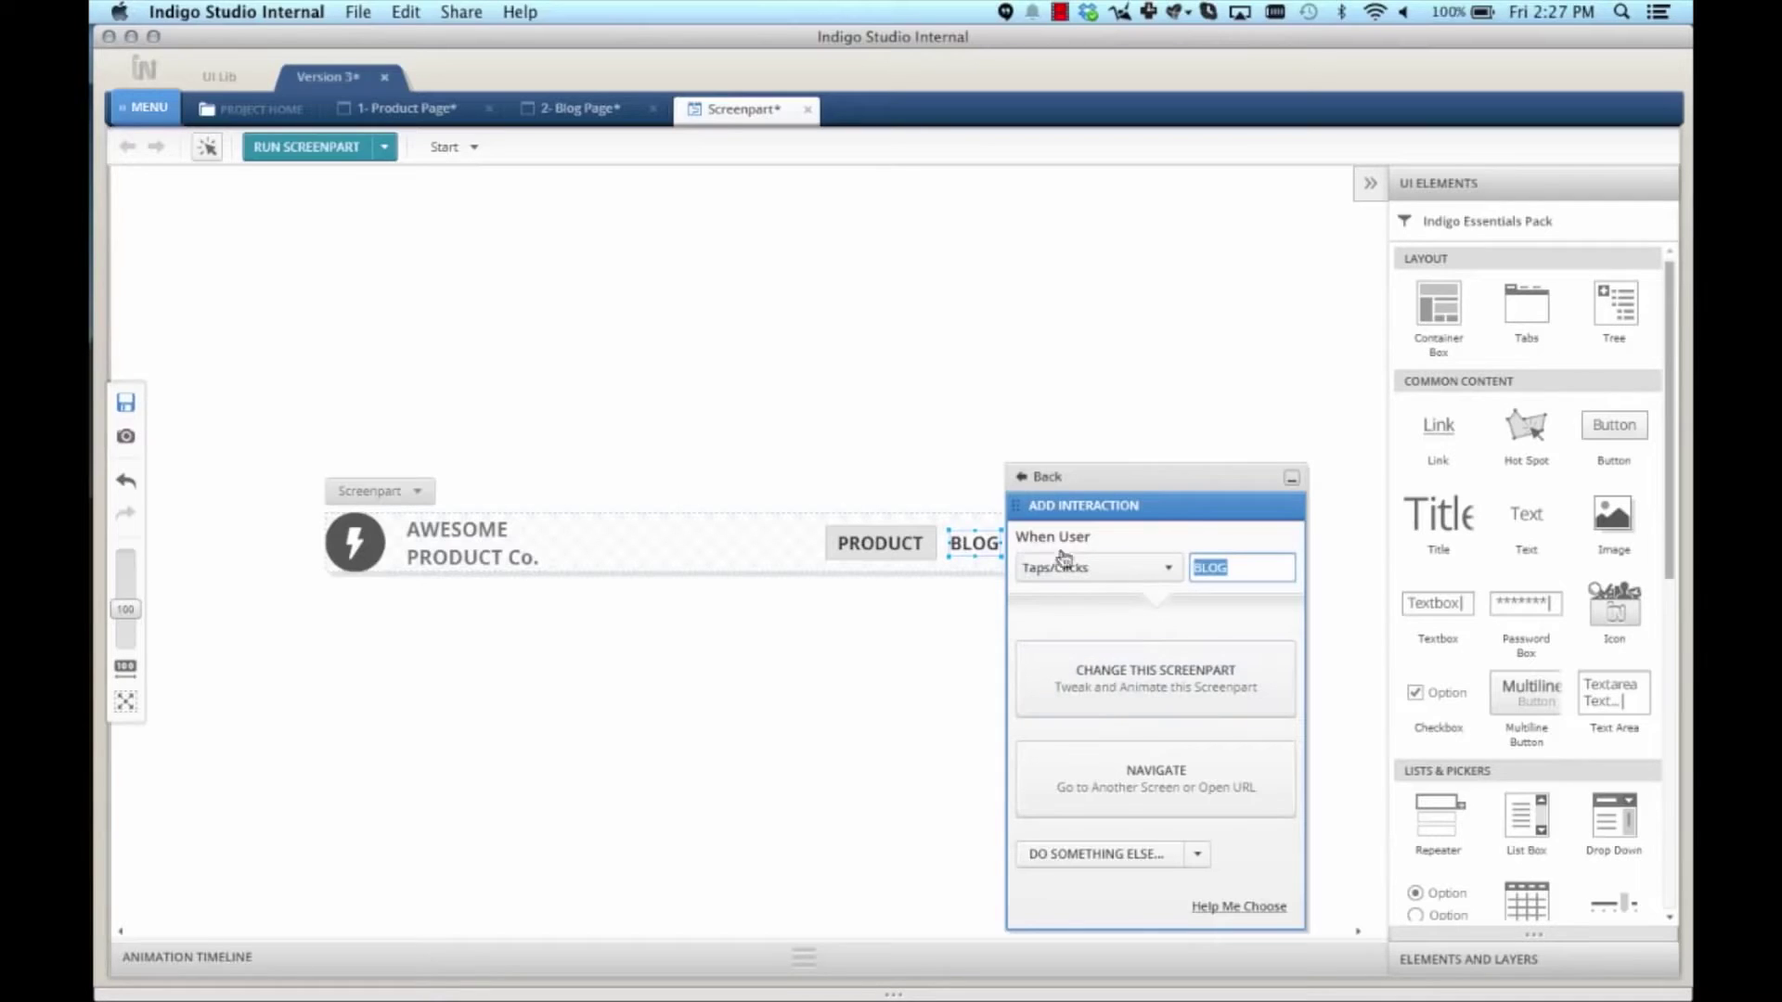
left_click(1166, 778)
left_click(1154, 730)
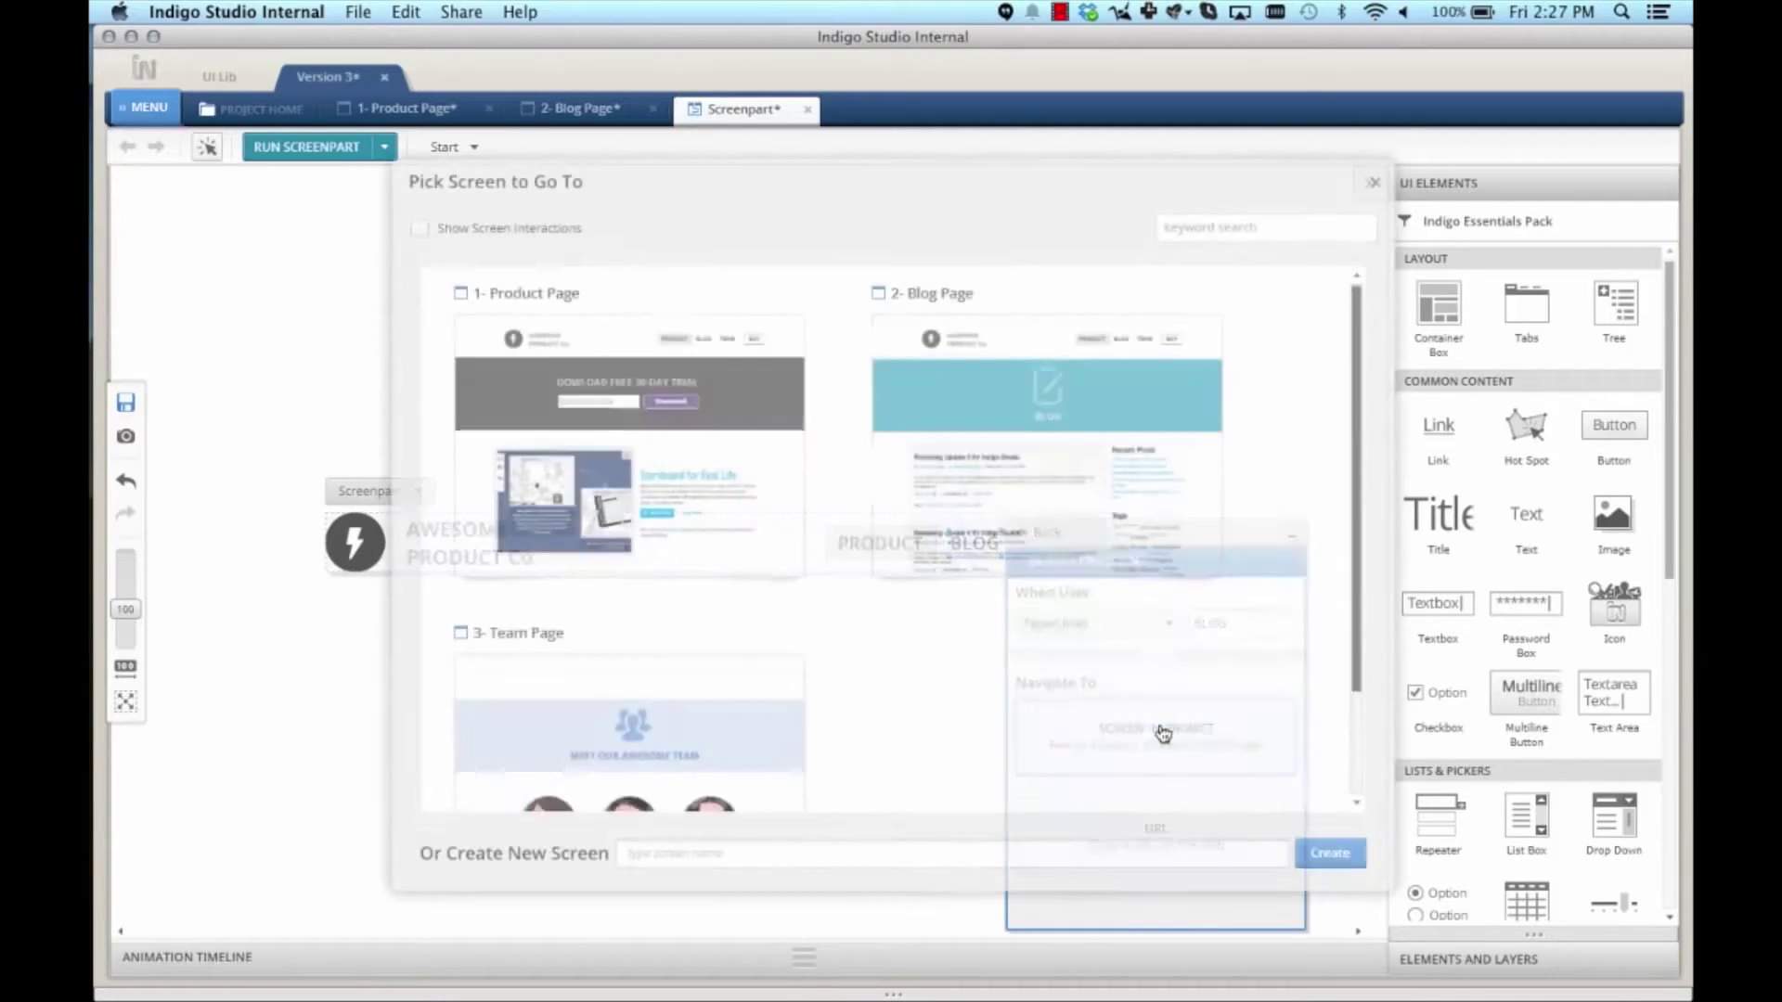
left_click(940, 465)
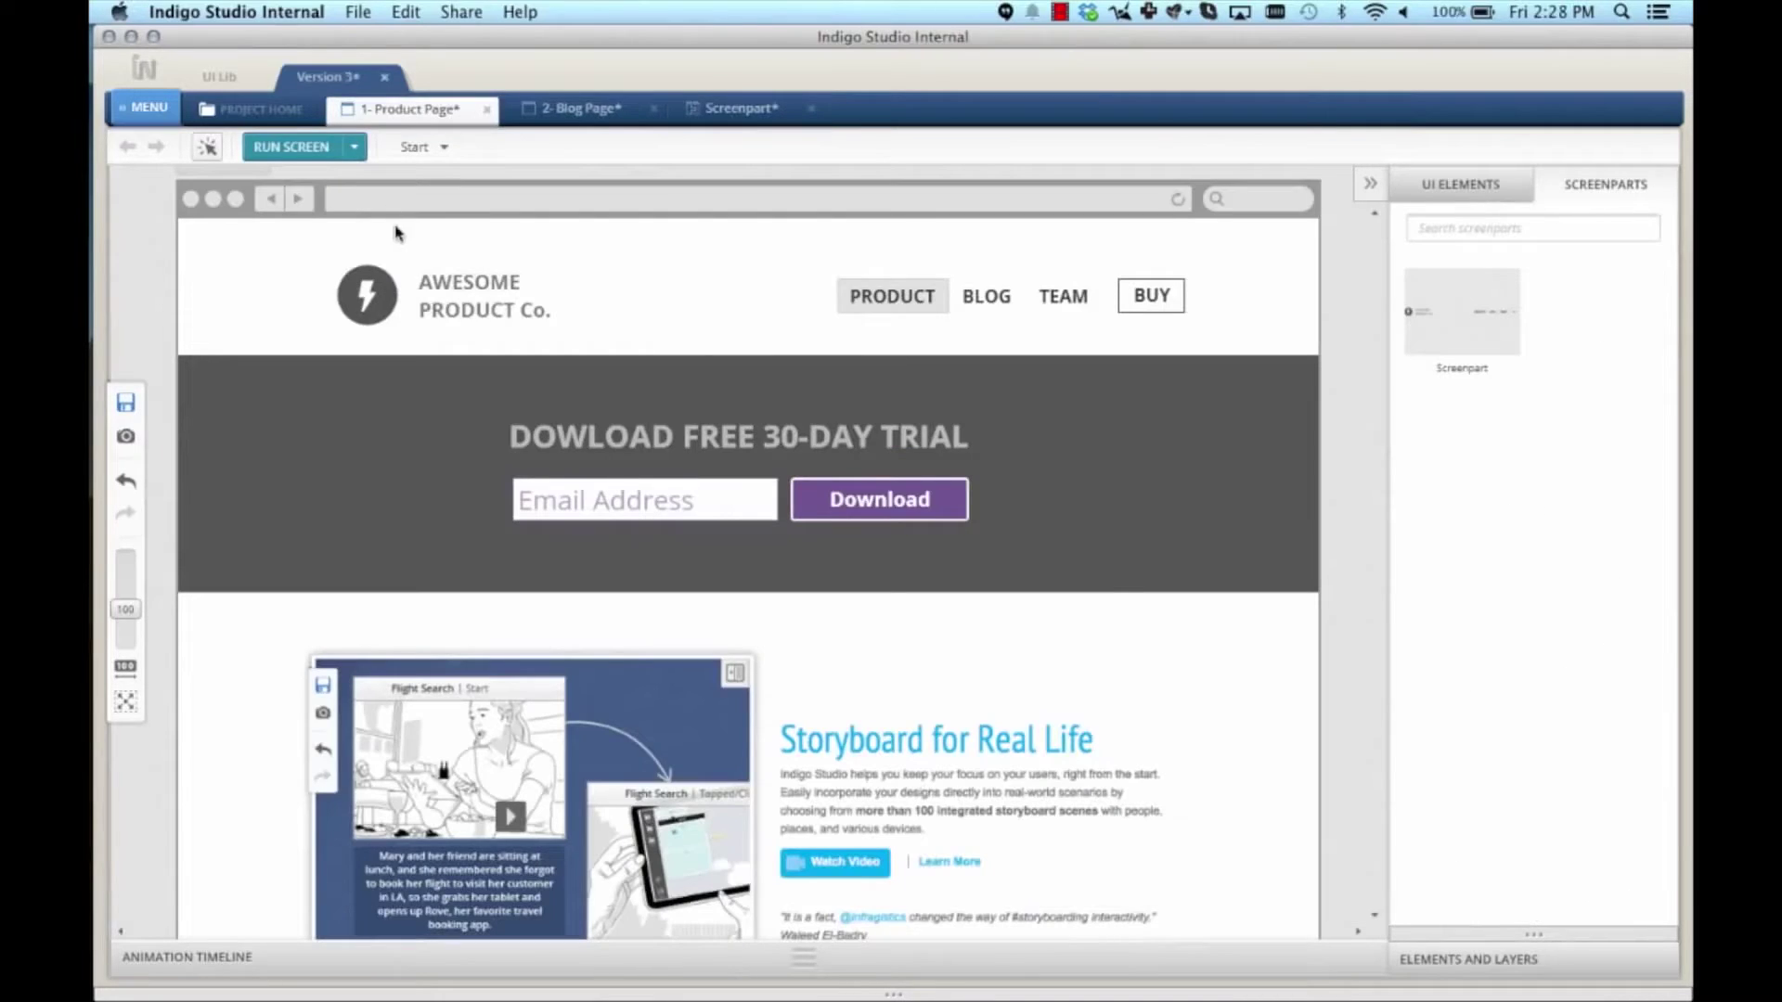
left_click(291, 148)
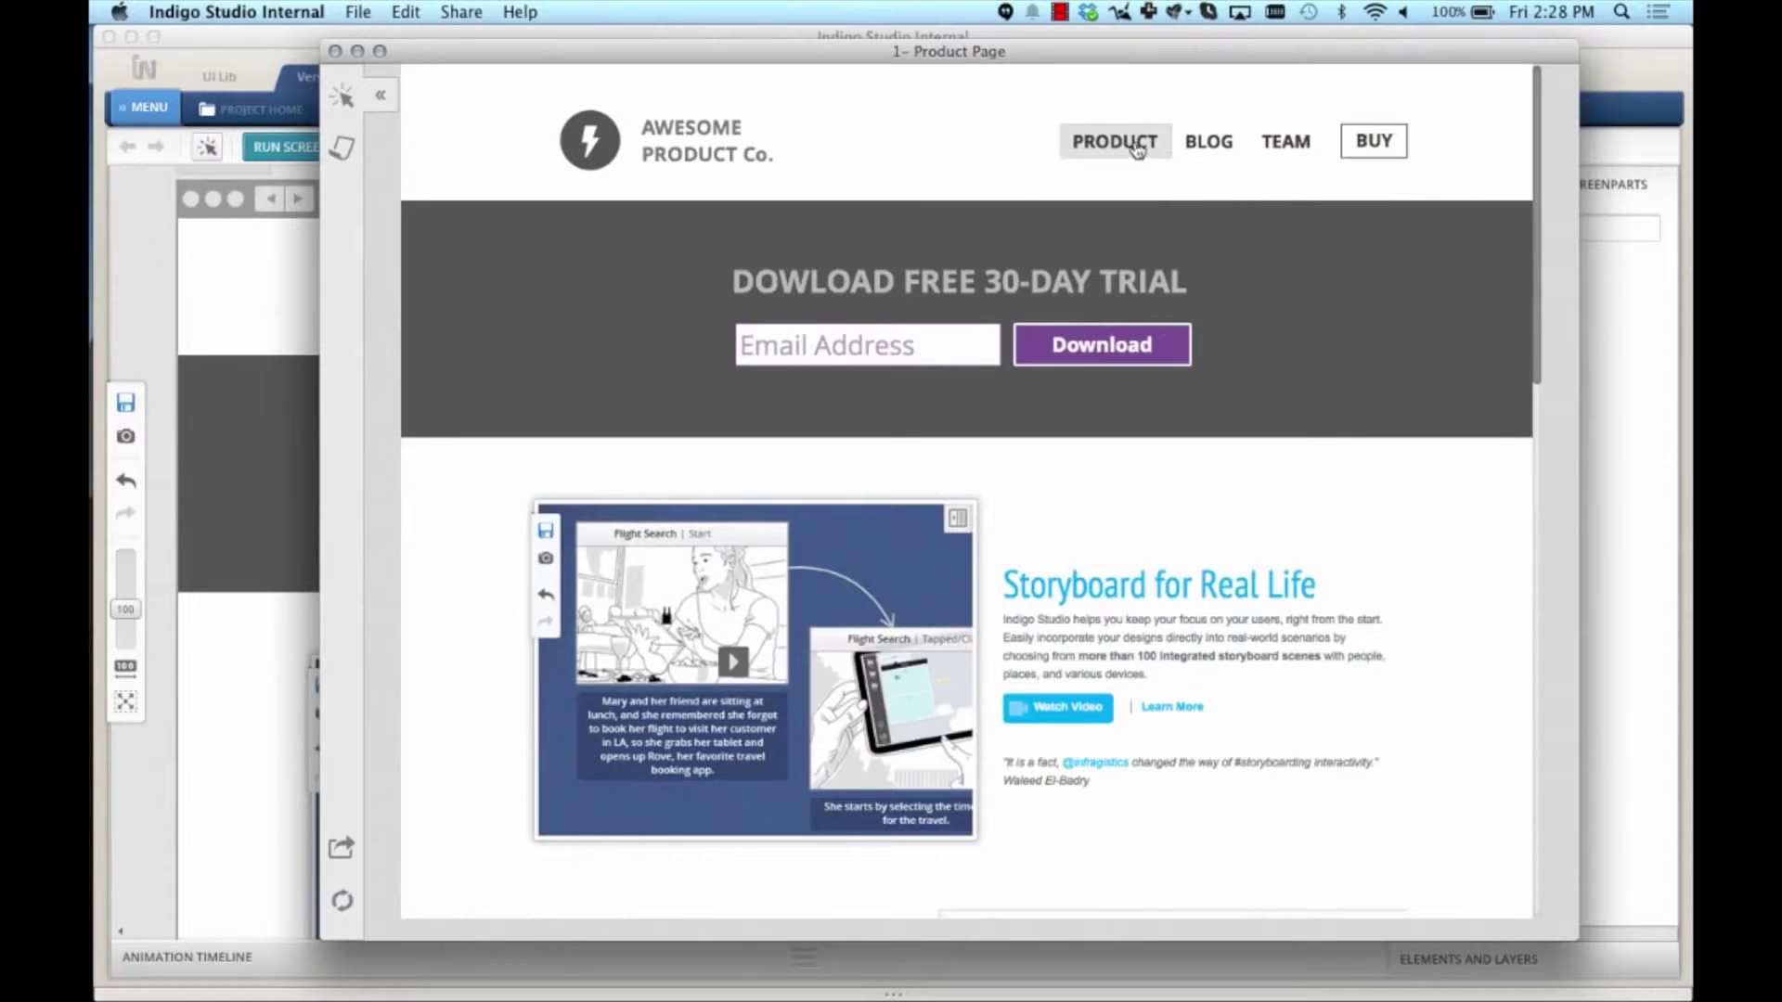
left_click(1209, 148)
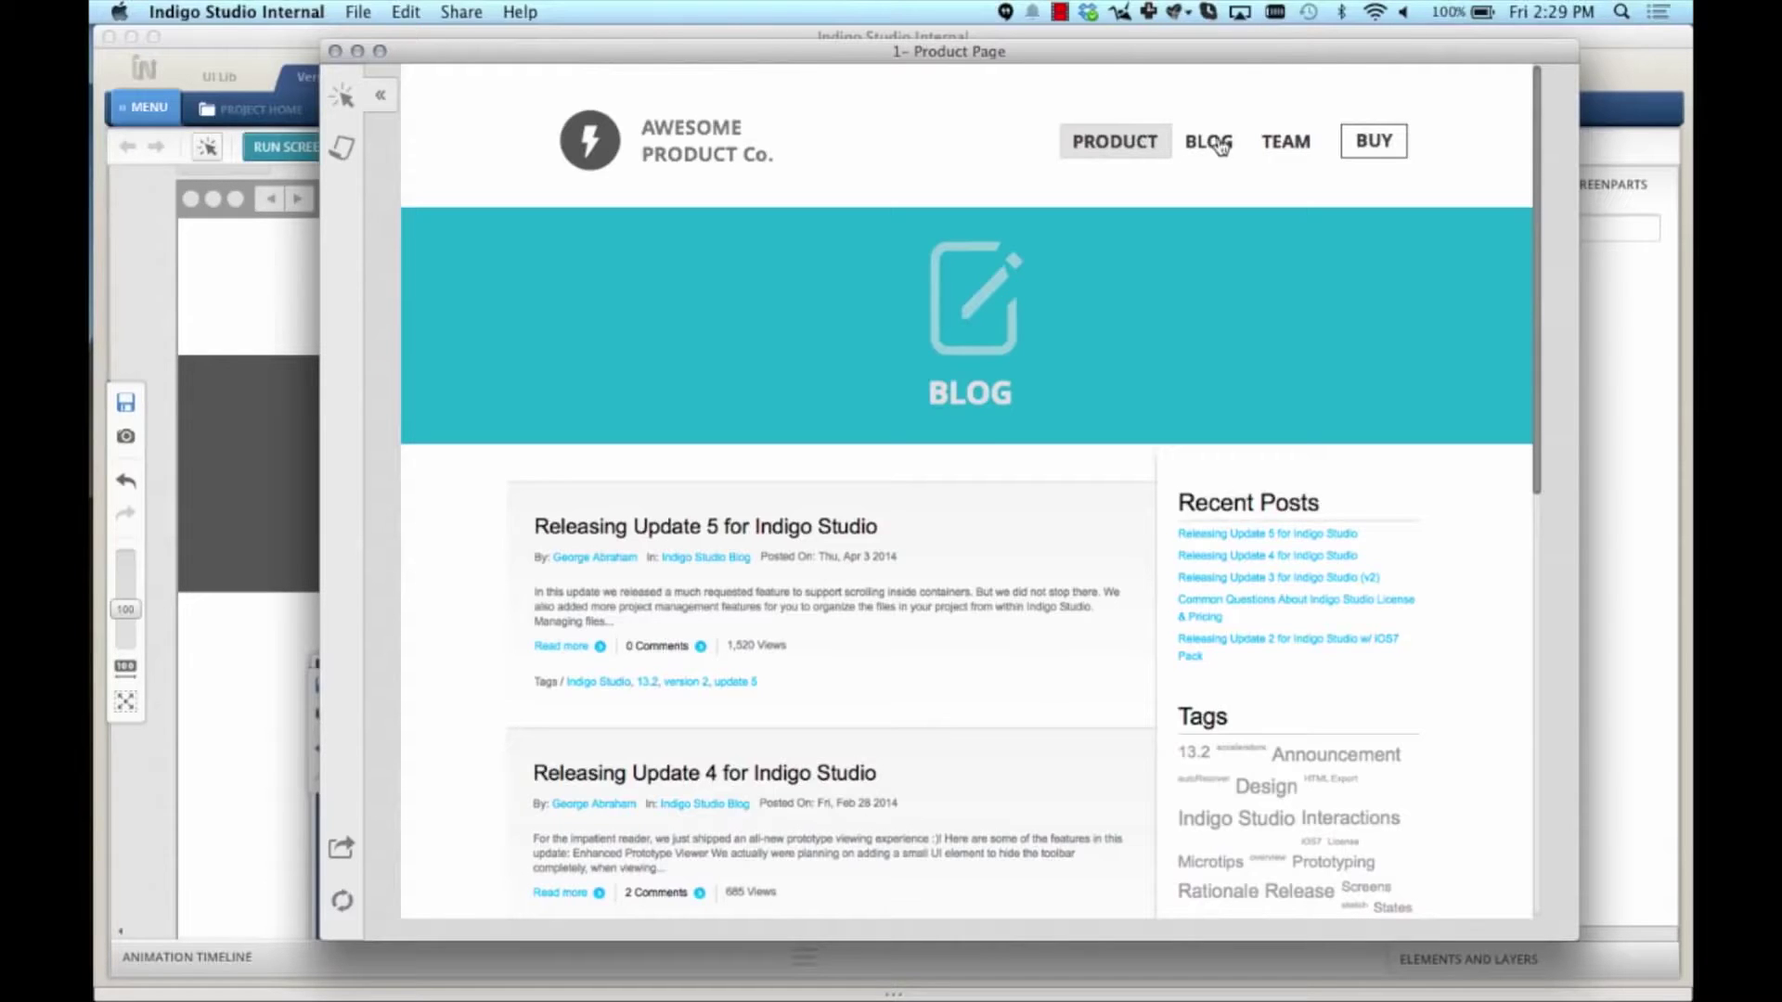
left_click(246, 242)
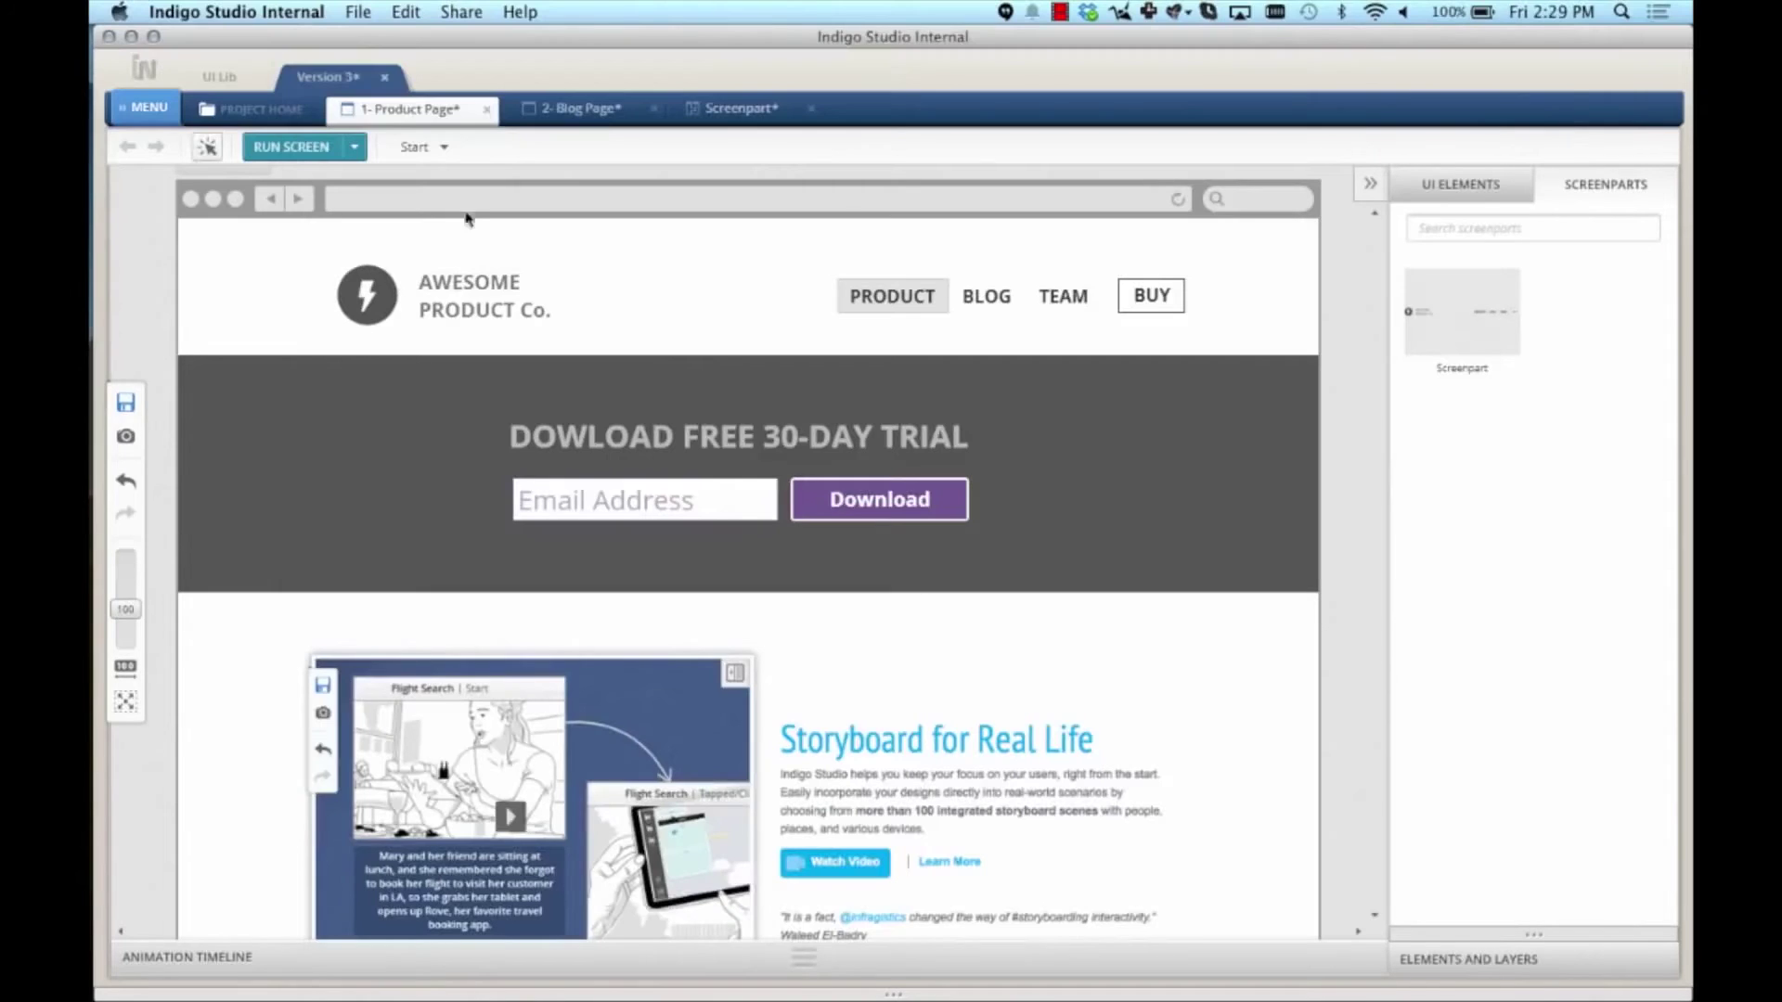
Step: In the Blog Page's header instance, move the grey highlight box from PRODUCT to BLOG
left_click(601, 113)
left_click(727, 291)
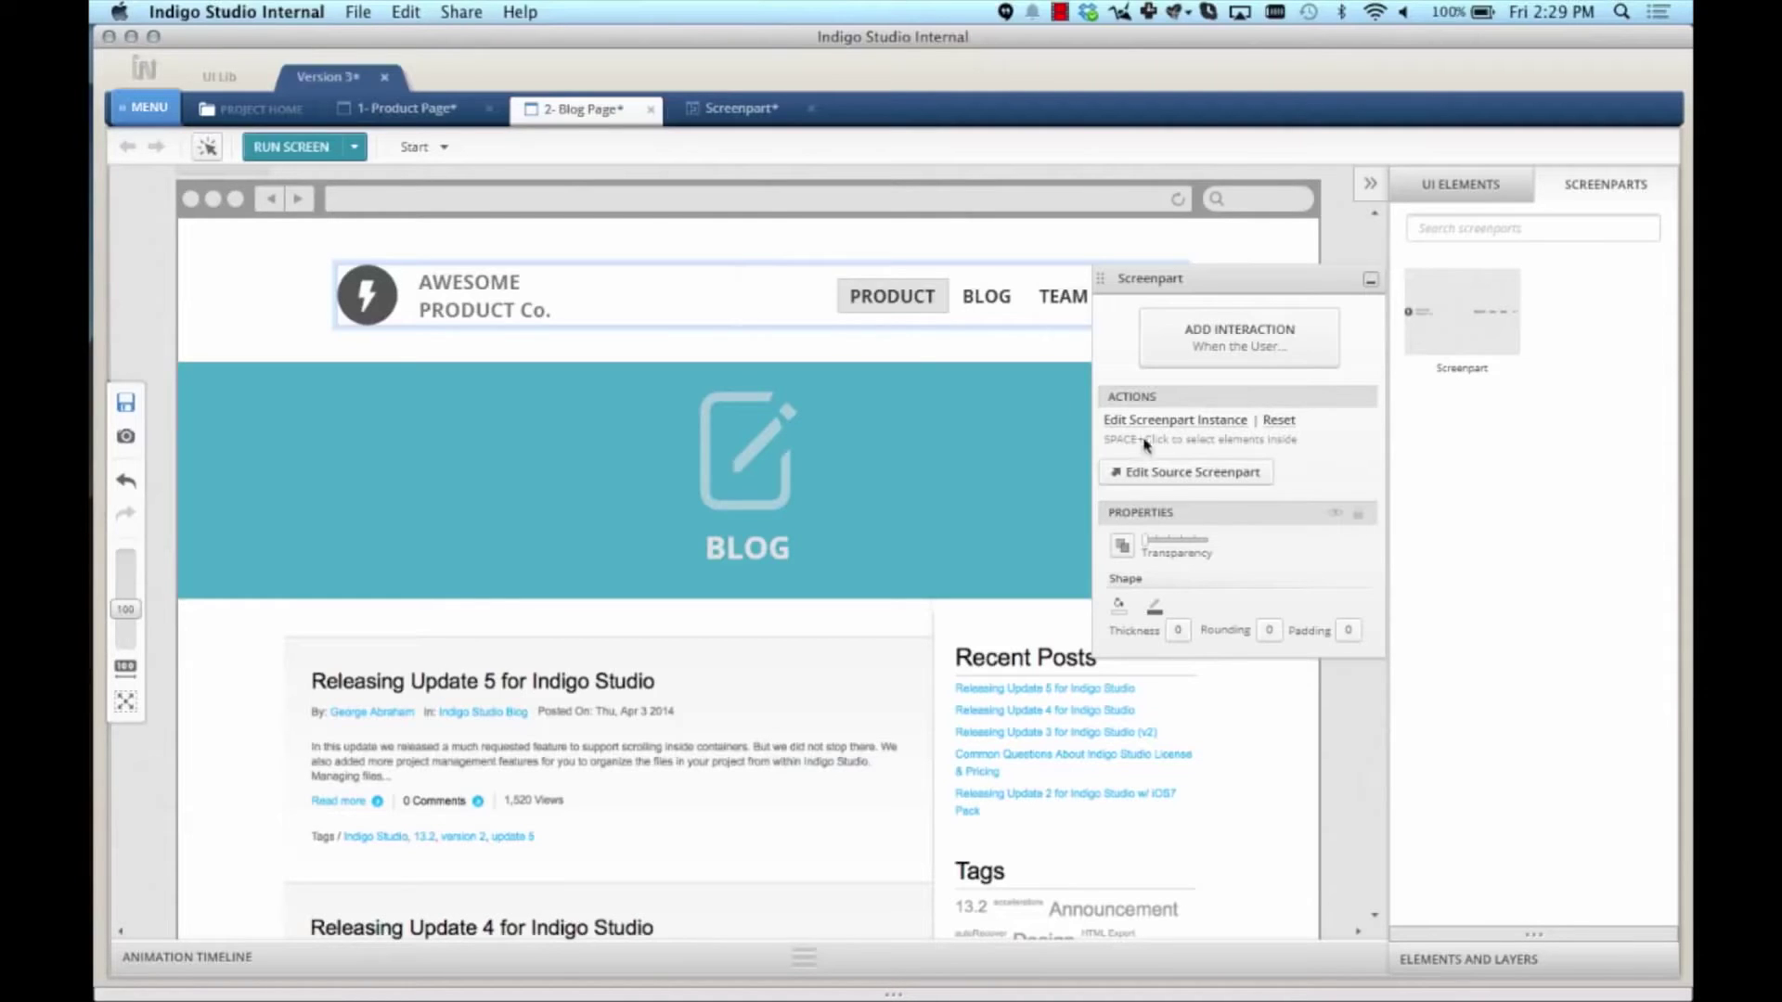
double_click(807, 305)
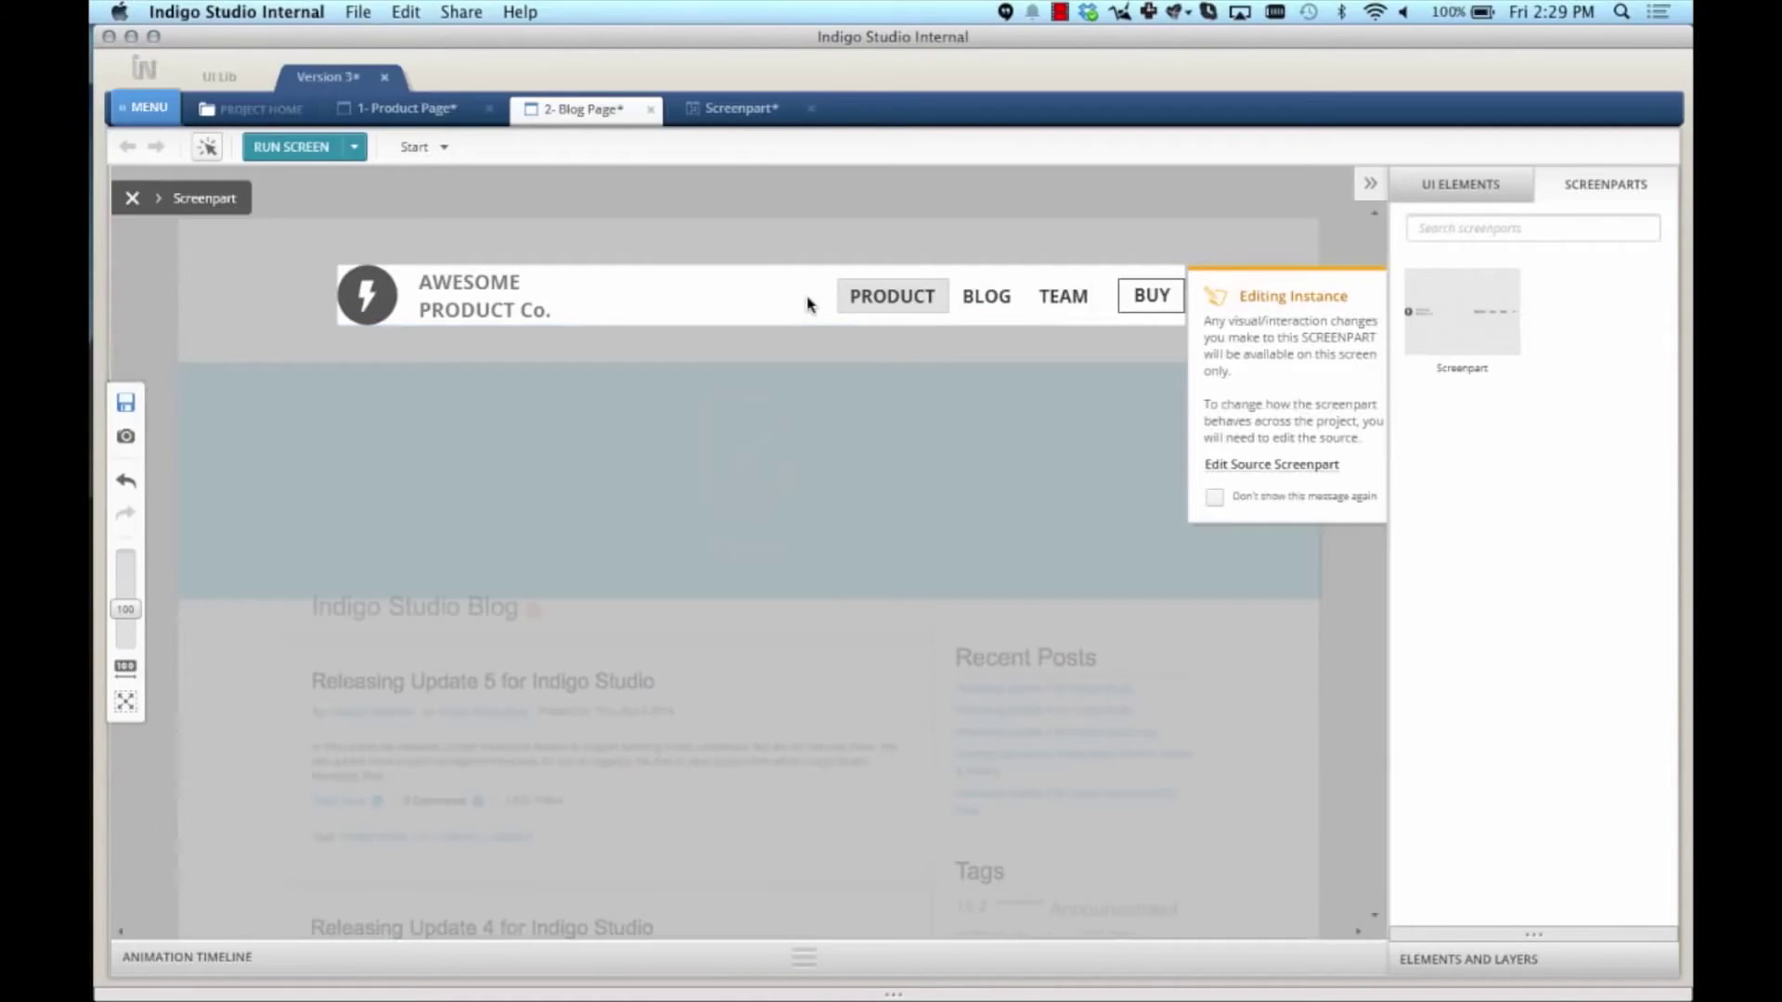
left_click(1364, 189)
left_click(842, 306)
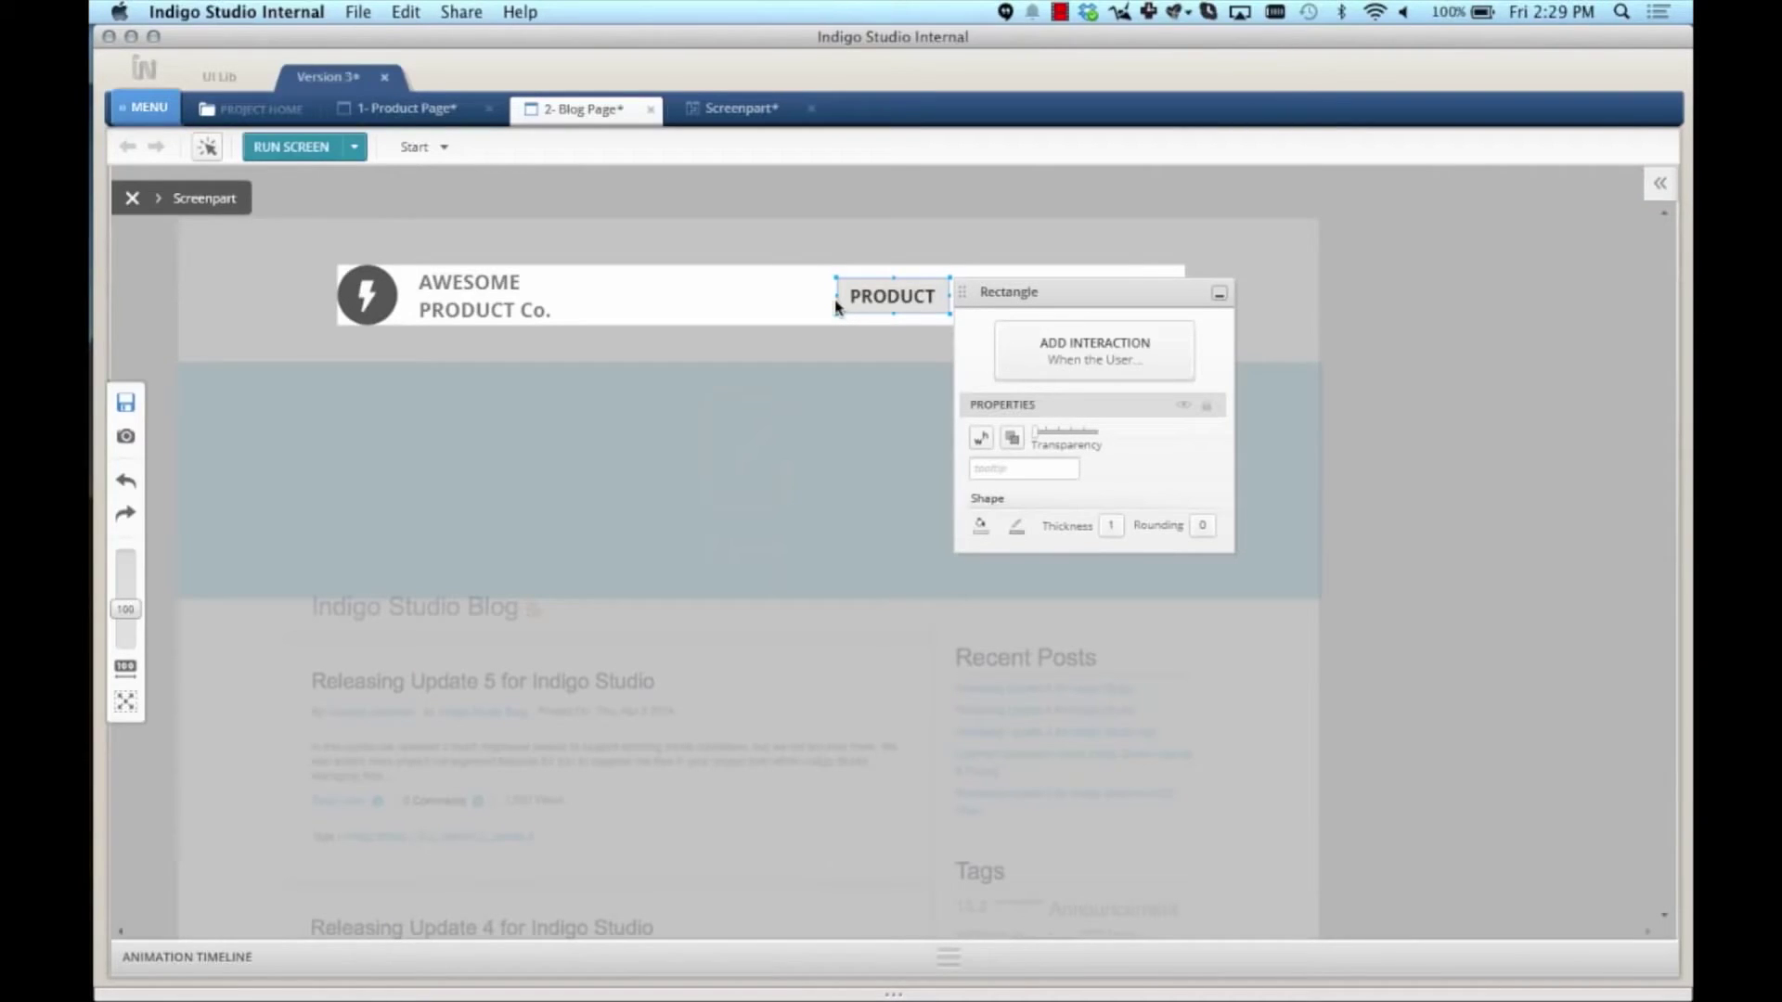
key("super+shift+z")
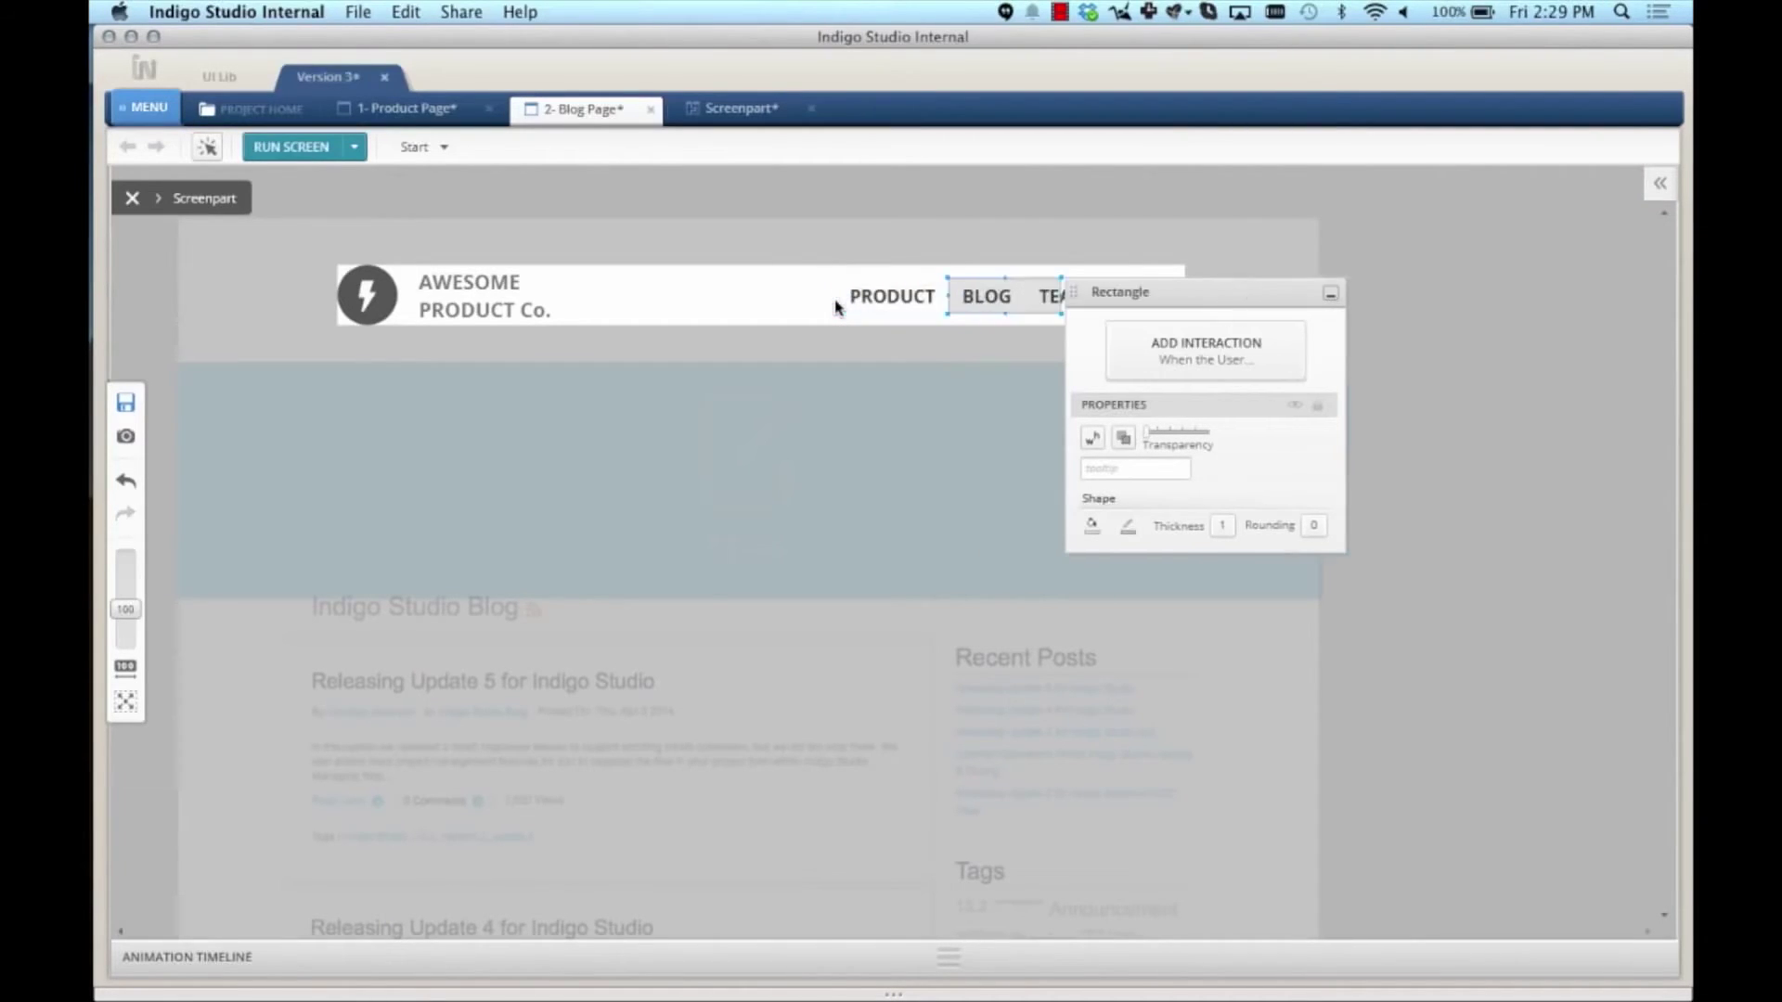
key("Escape")
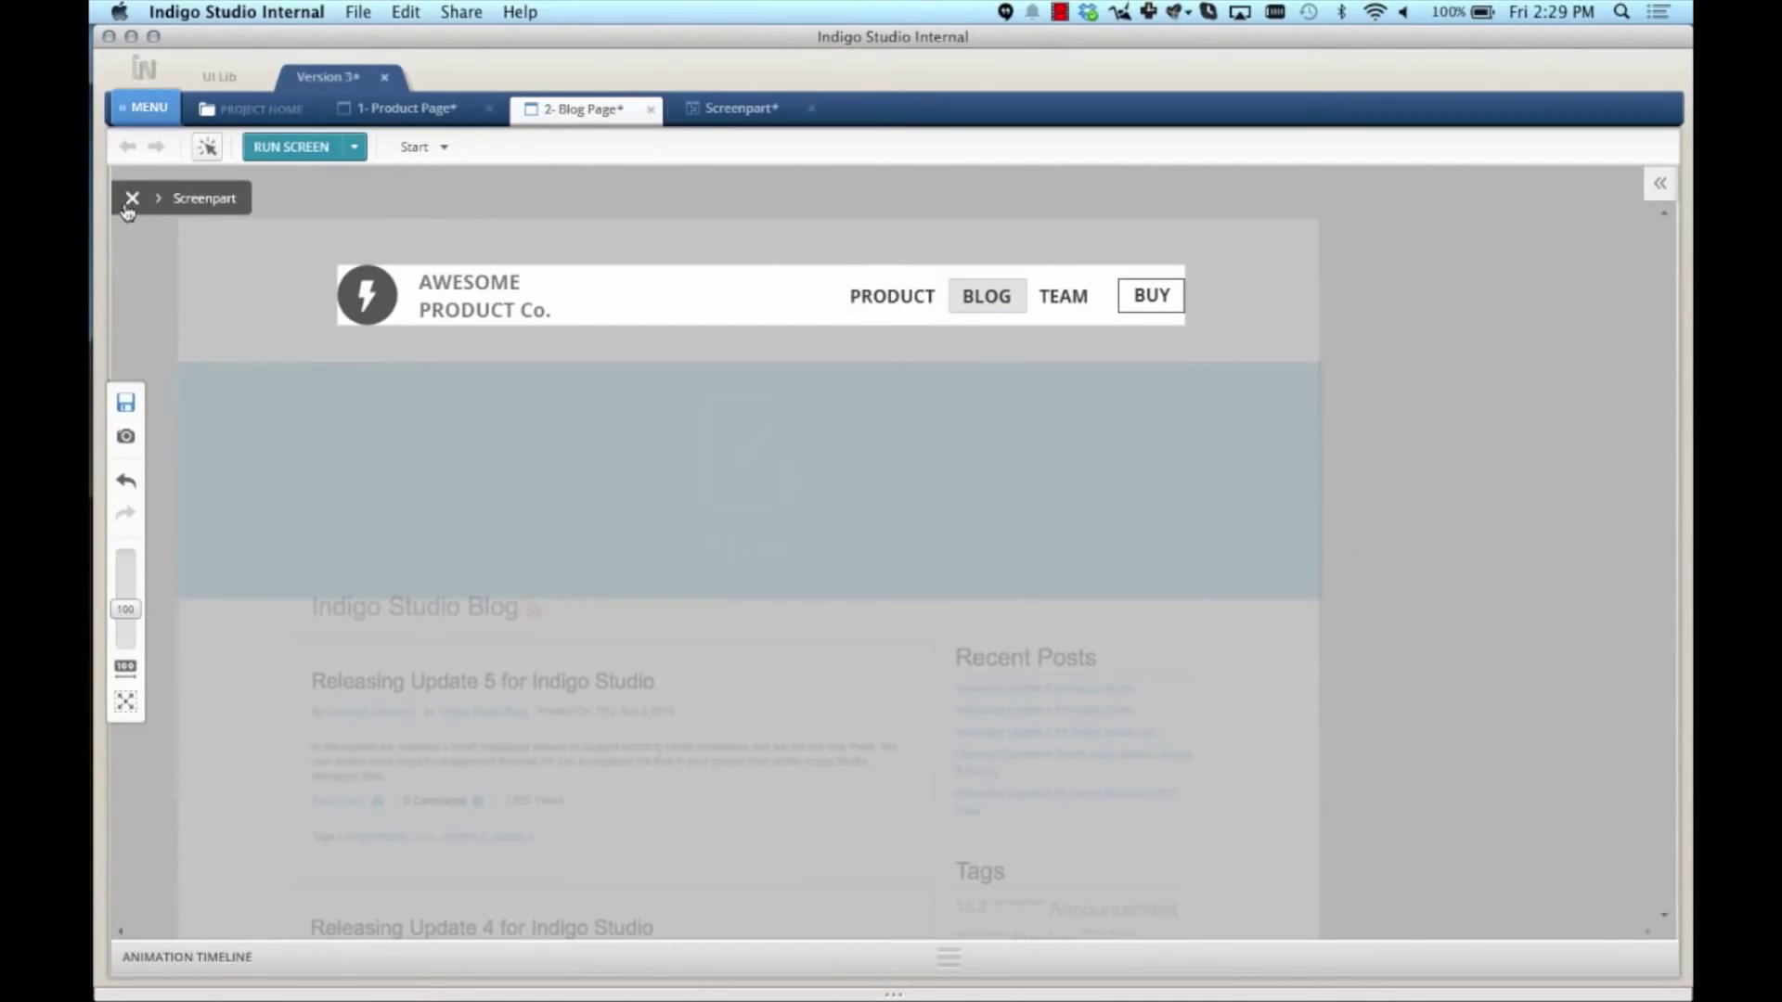
Step: Run the Blog Page preview to test the PRODUCT and BLOG links, then open the header screenpart
left_click(164, 299)
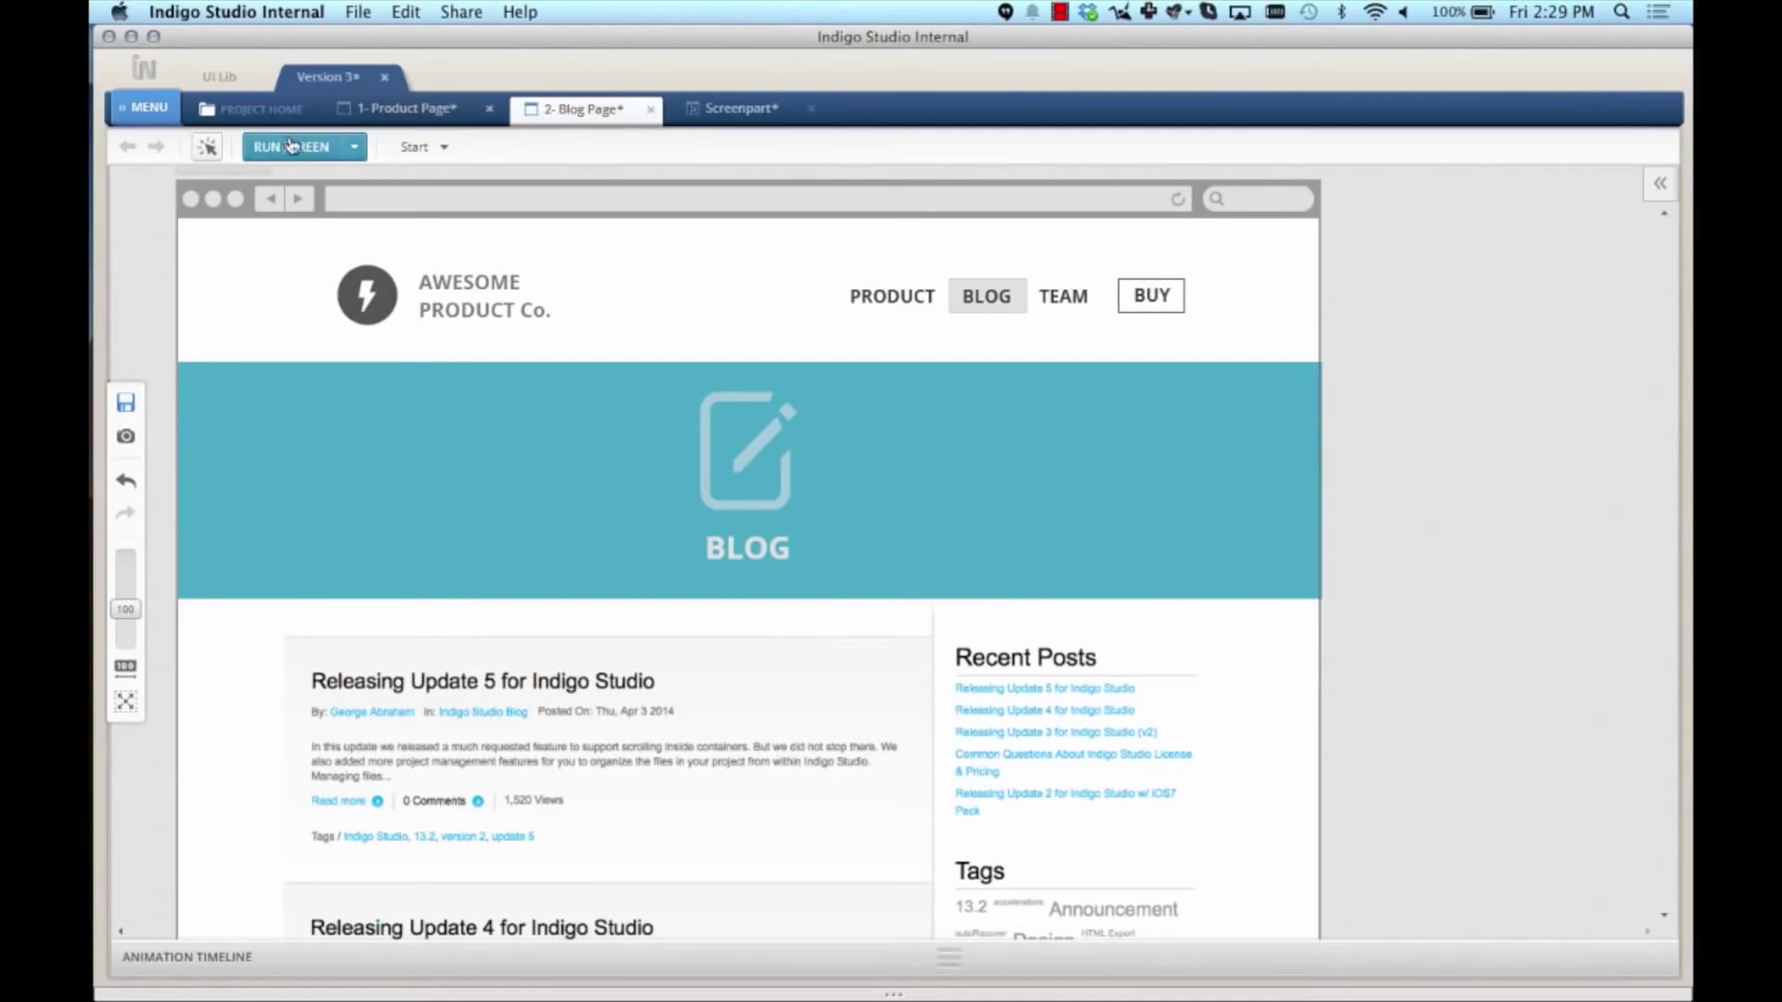
left_click(291, 145)
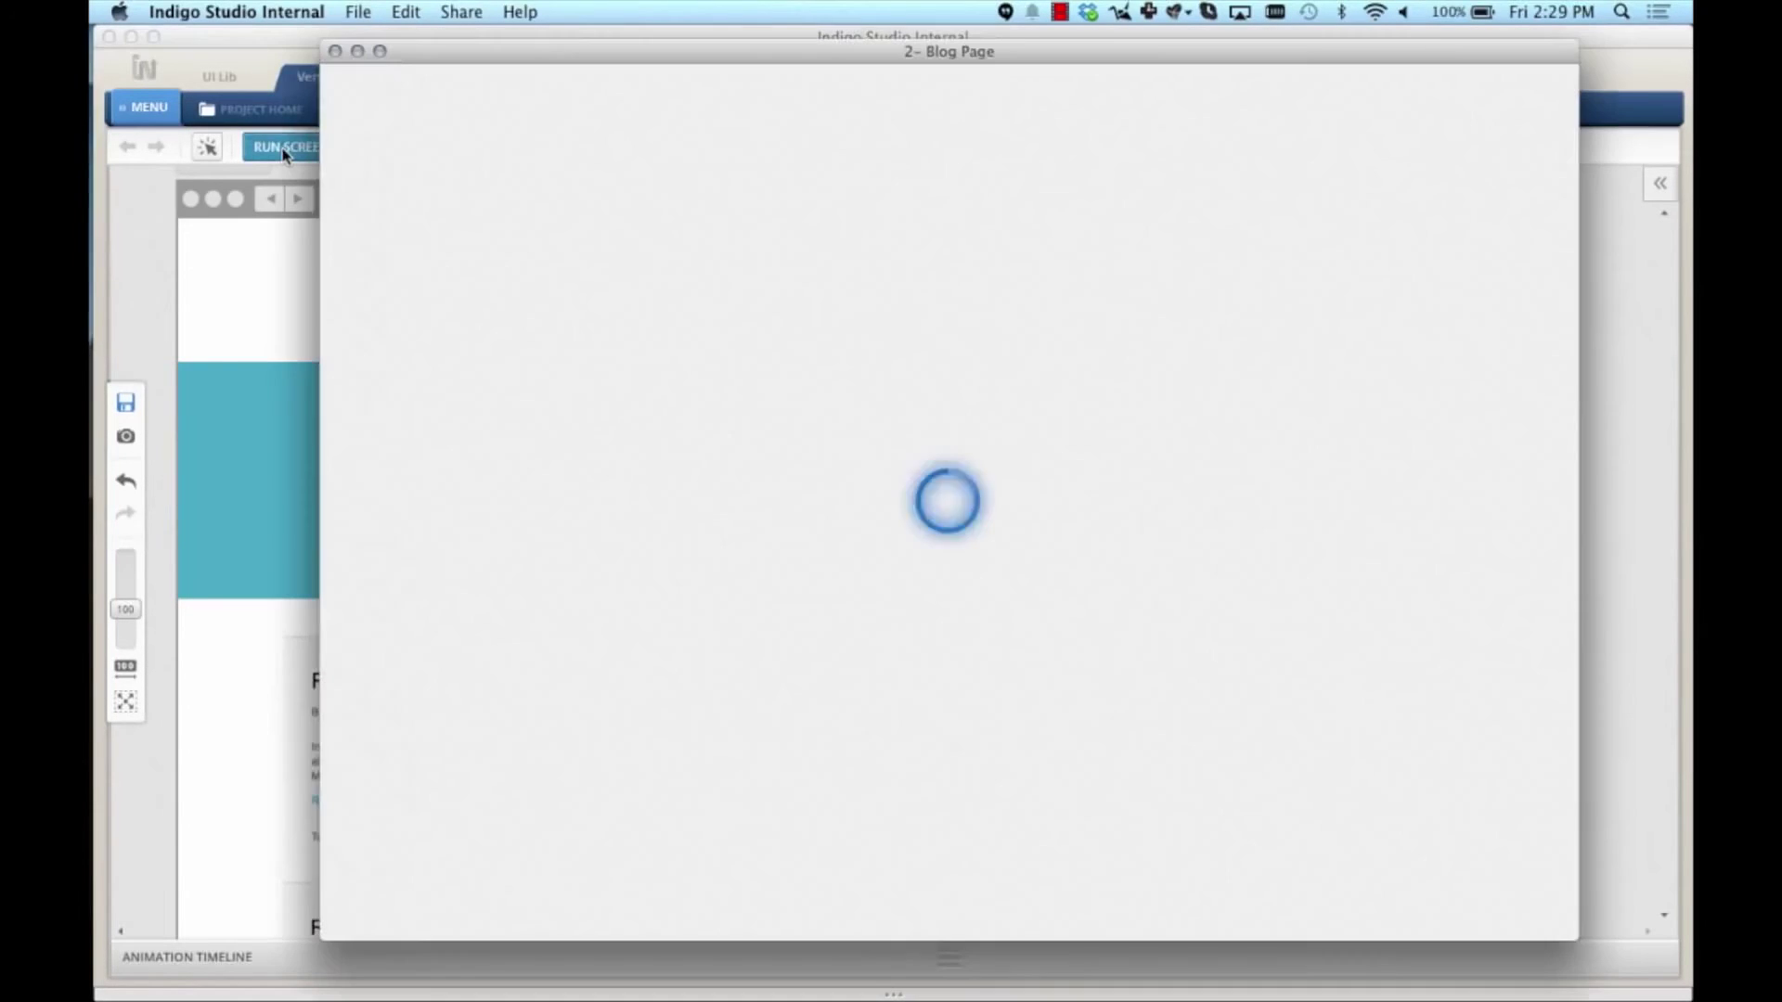
left_click(1109, 144)
left_click(1218, 152)
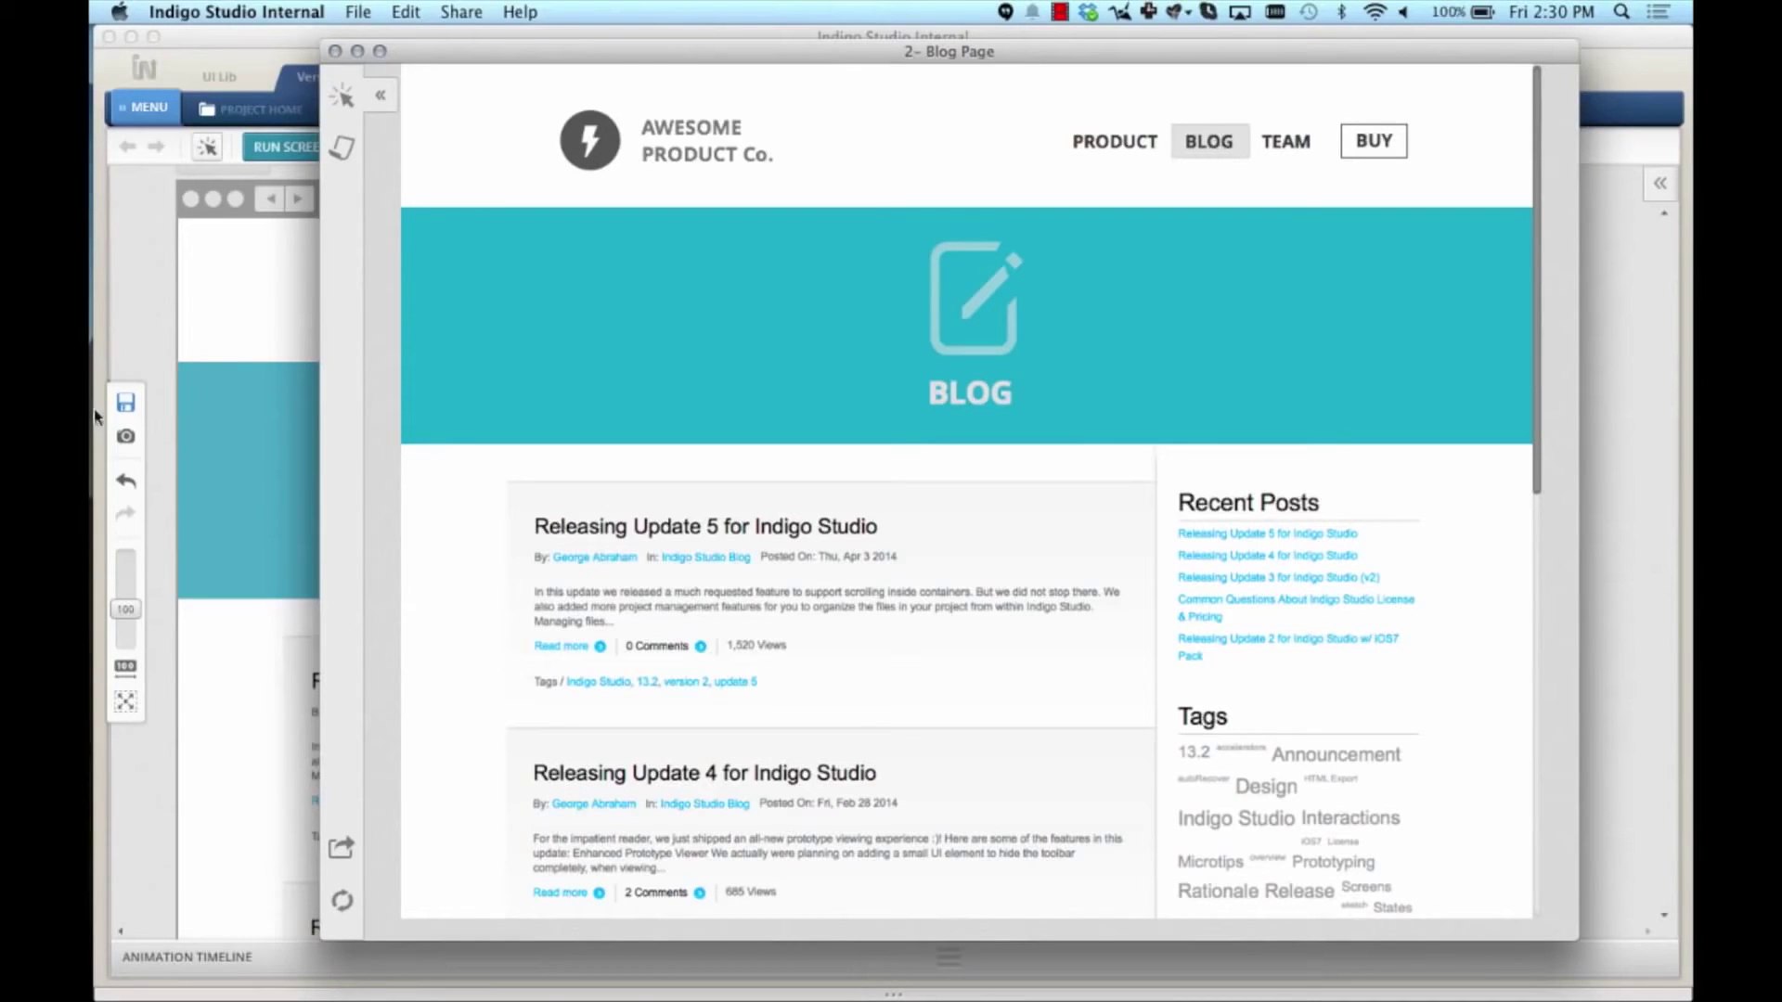
left_click(199, 330)
left_click(747, 110)
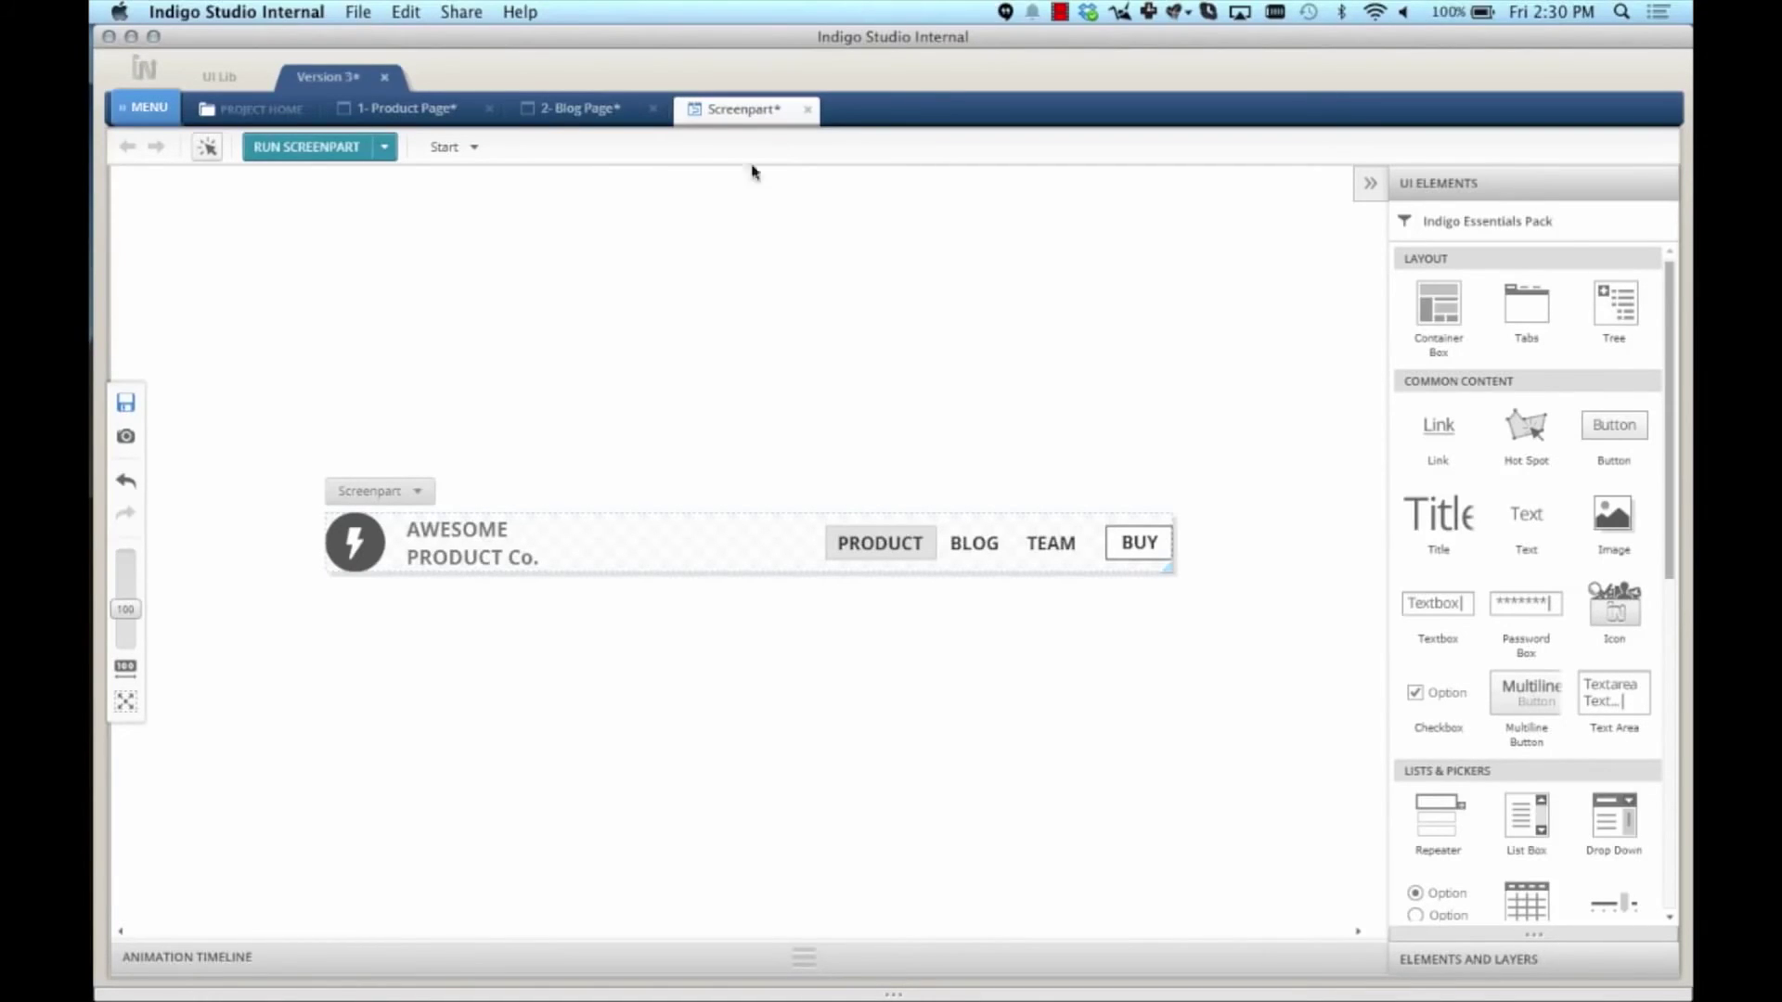
Step: Replace the logo's lightning icon with a club icon and check it on the Product and Blog pages
left_click(346, 540)
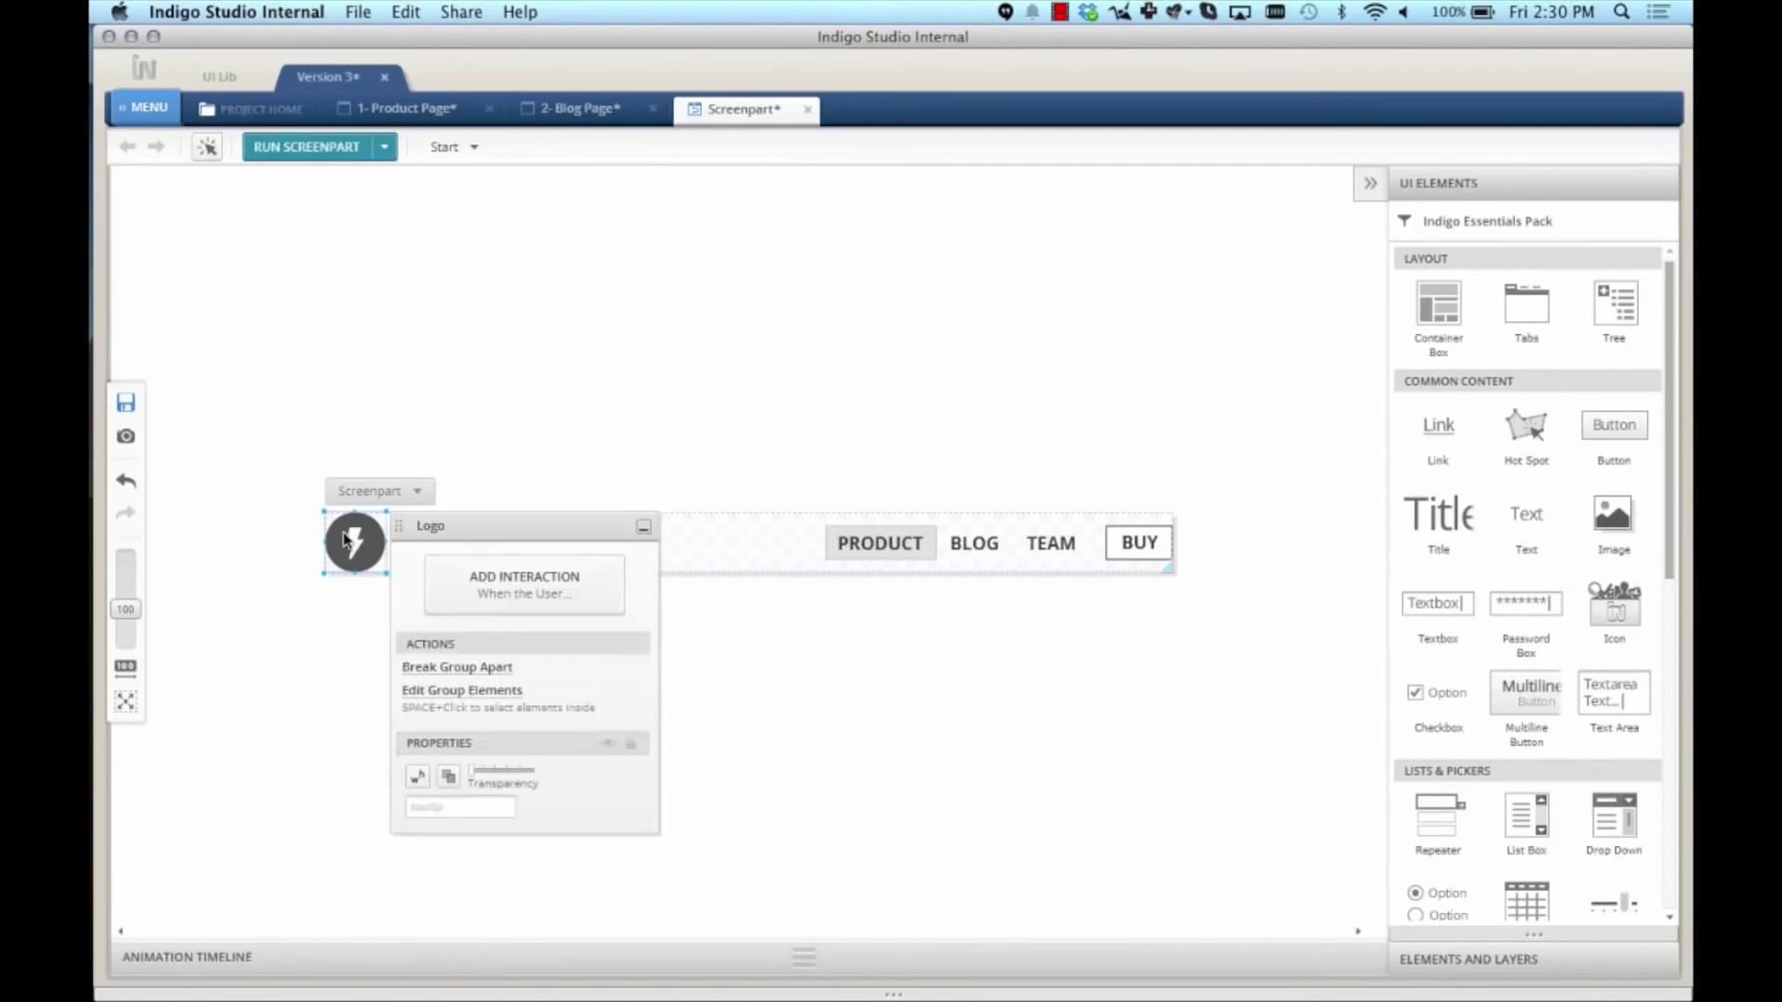
double_click(345, 540)
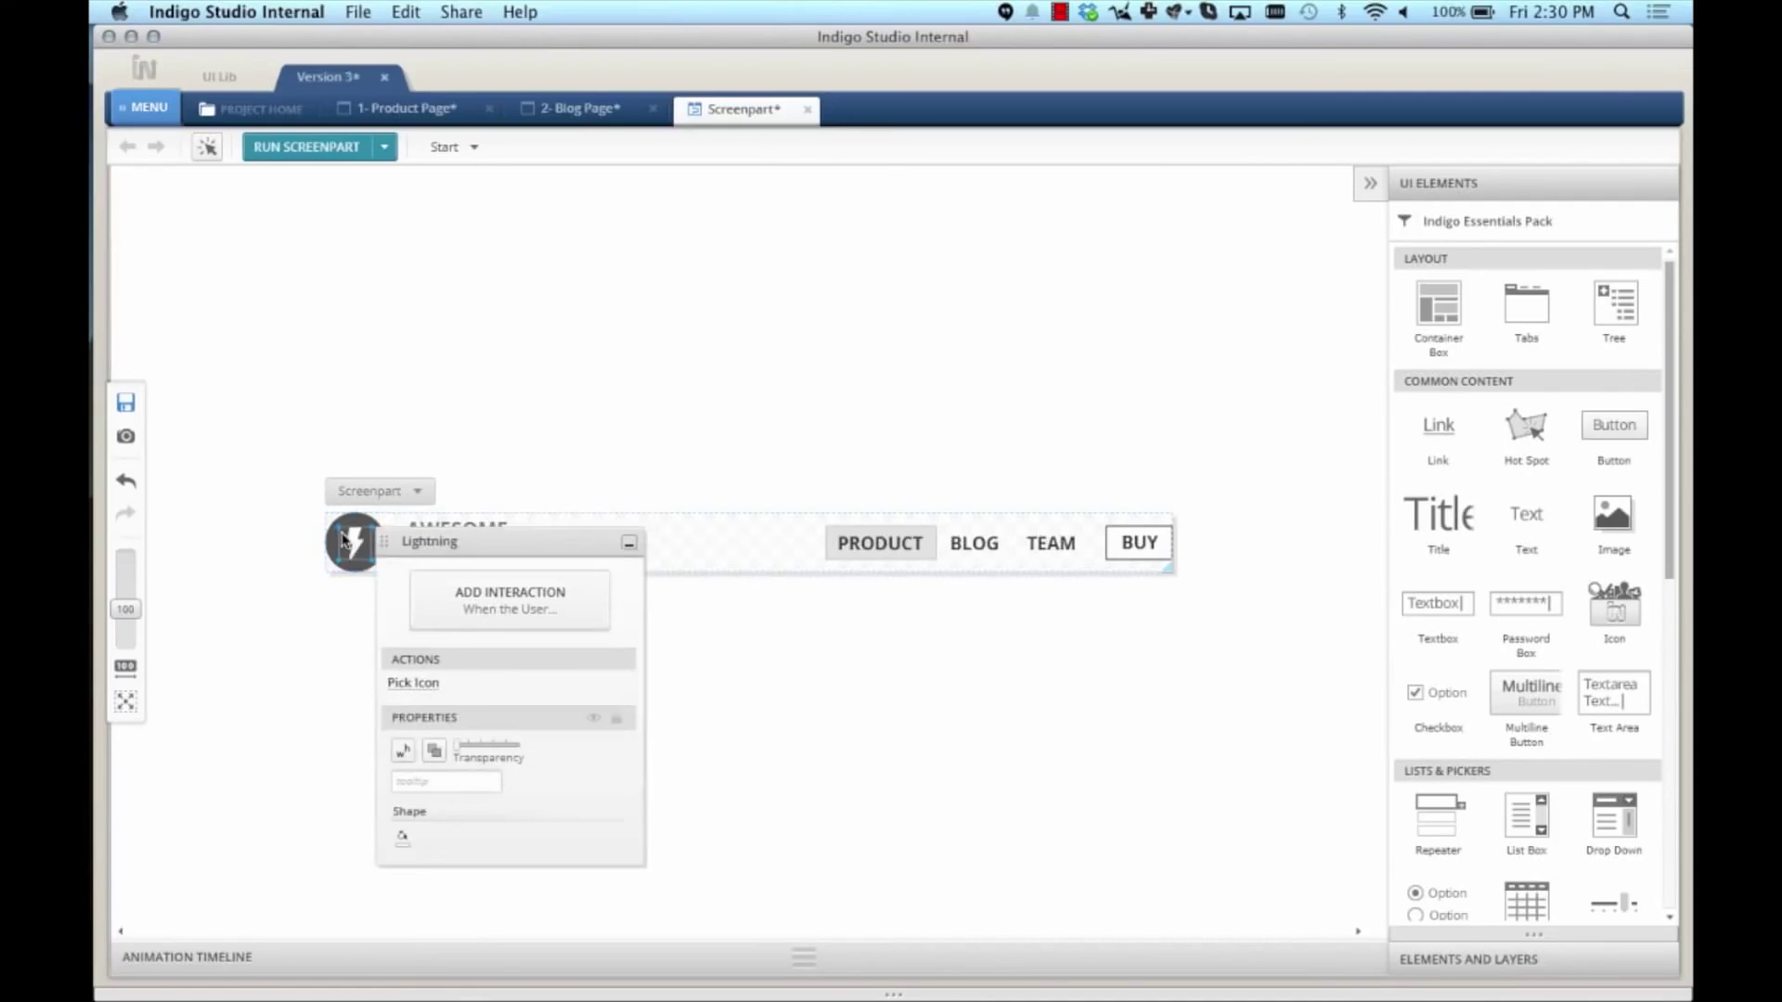
left_click(413, 683)
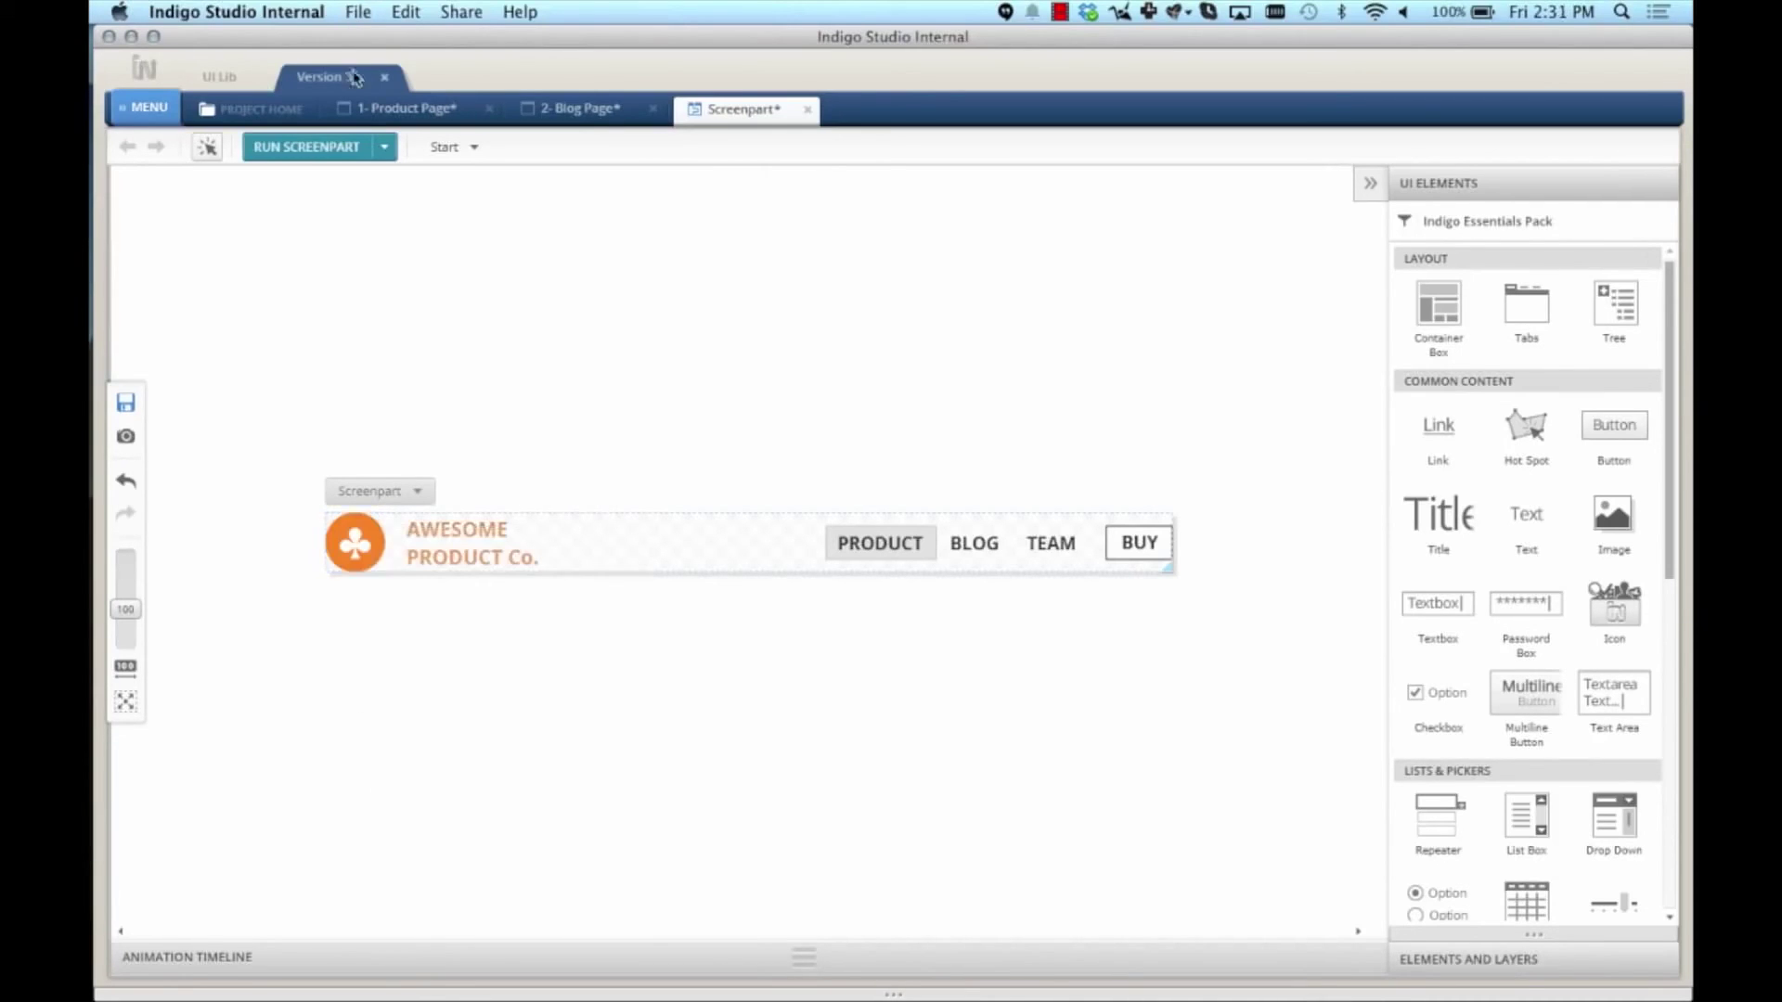
left_click(380, 110)
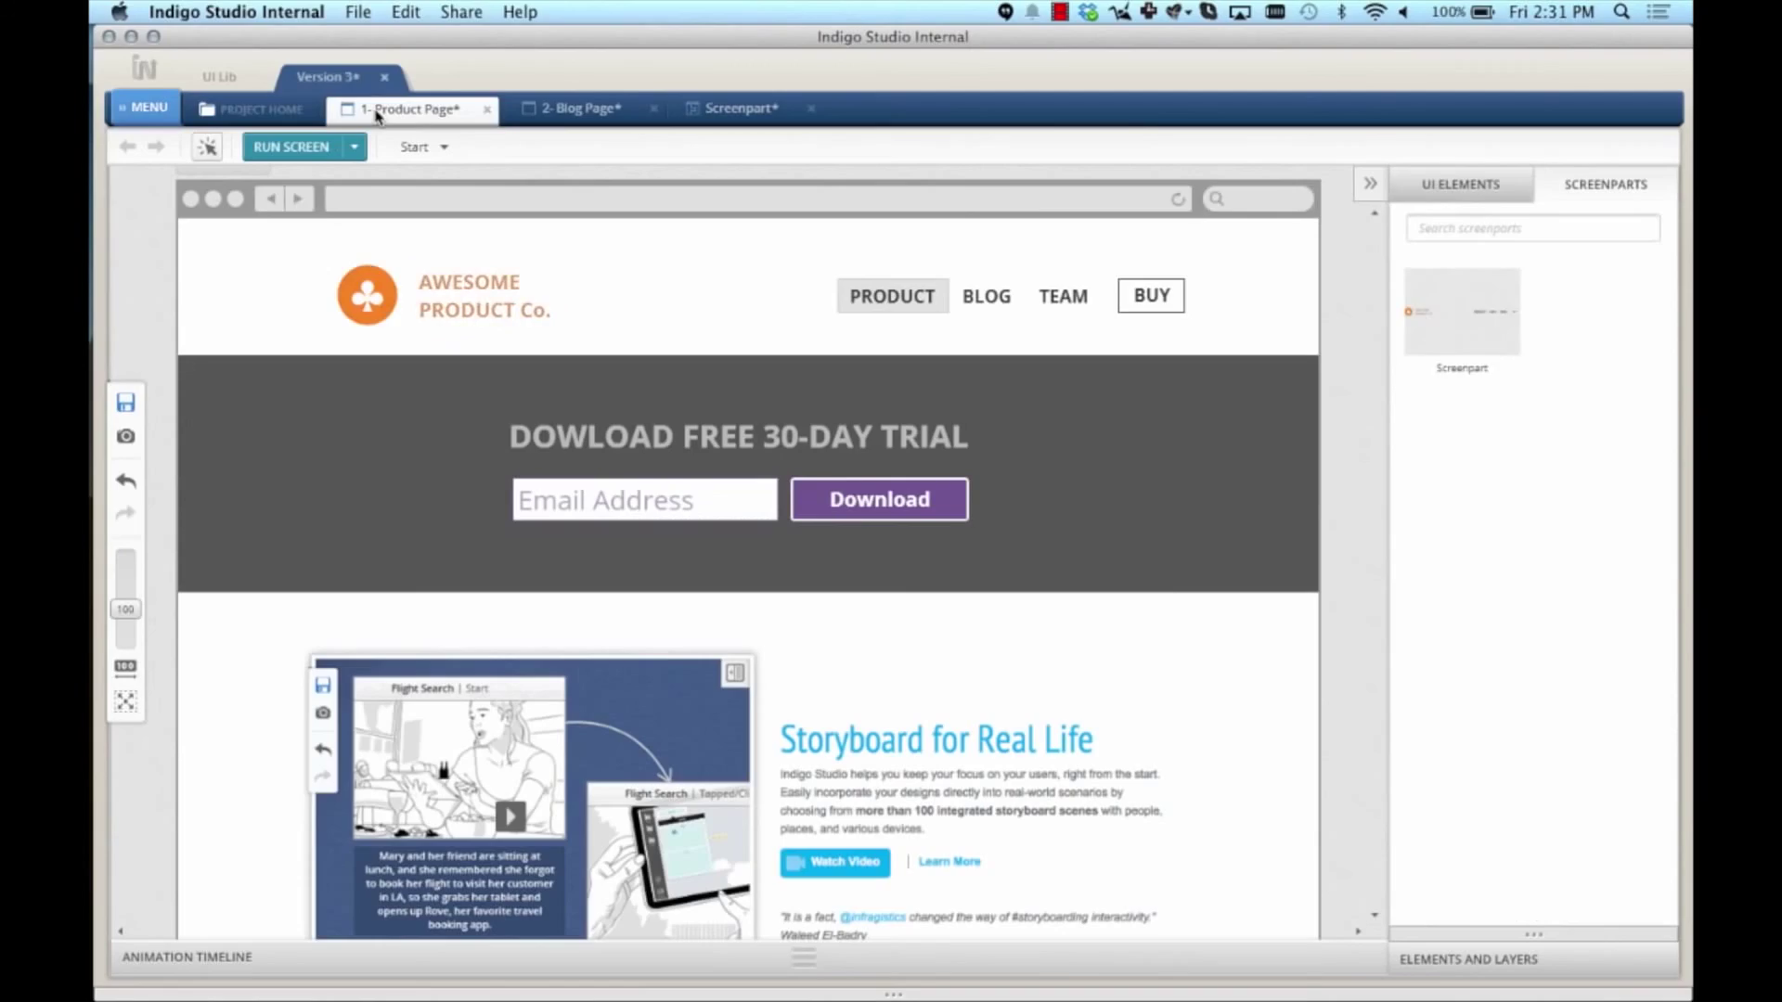
left_click(596, 109)
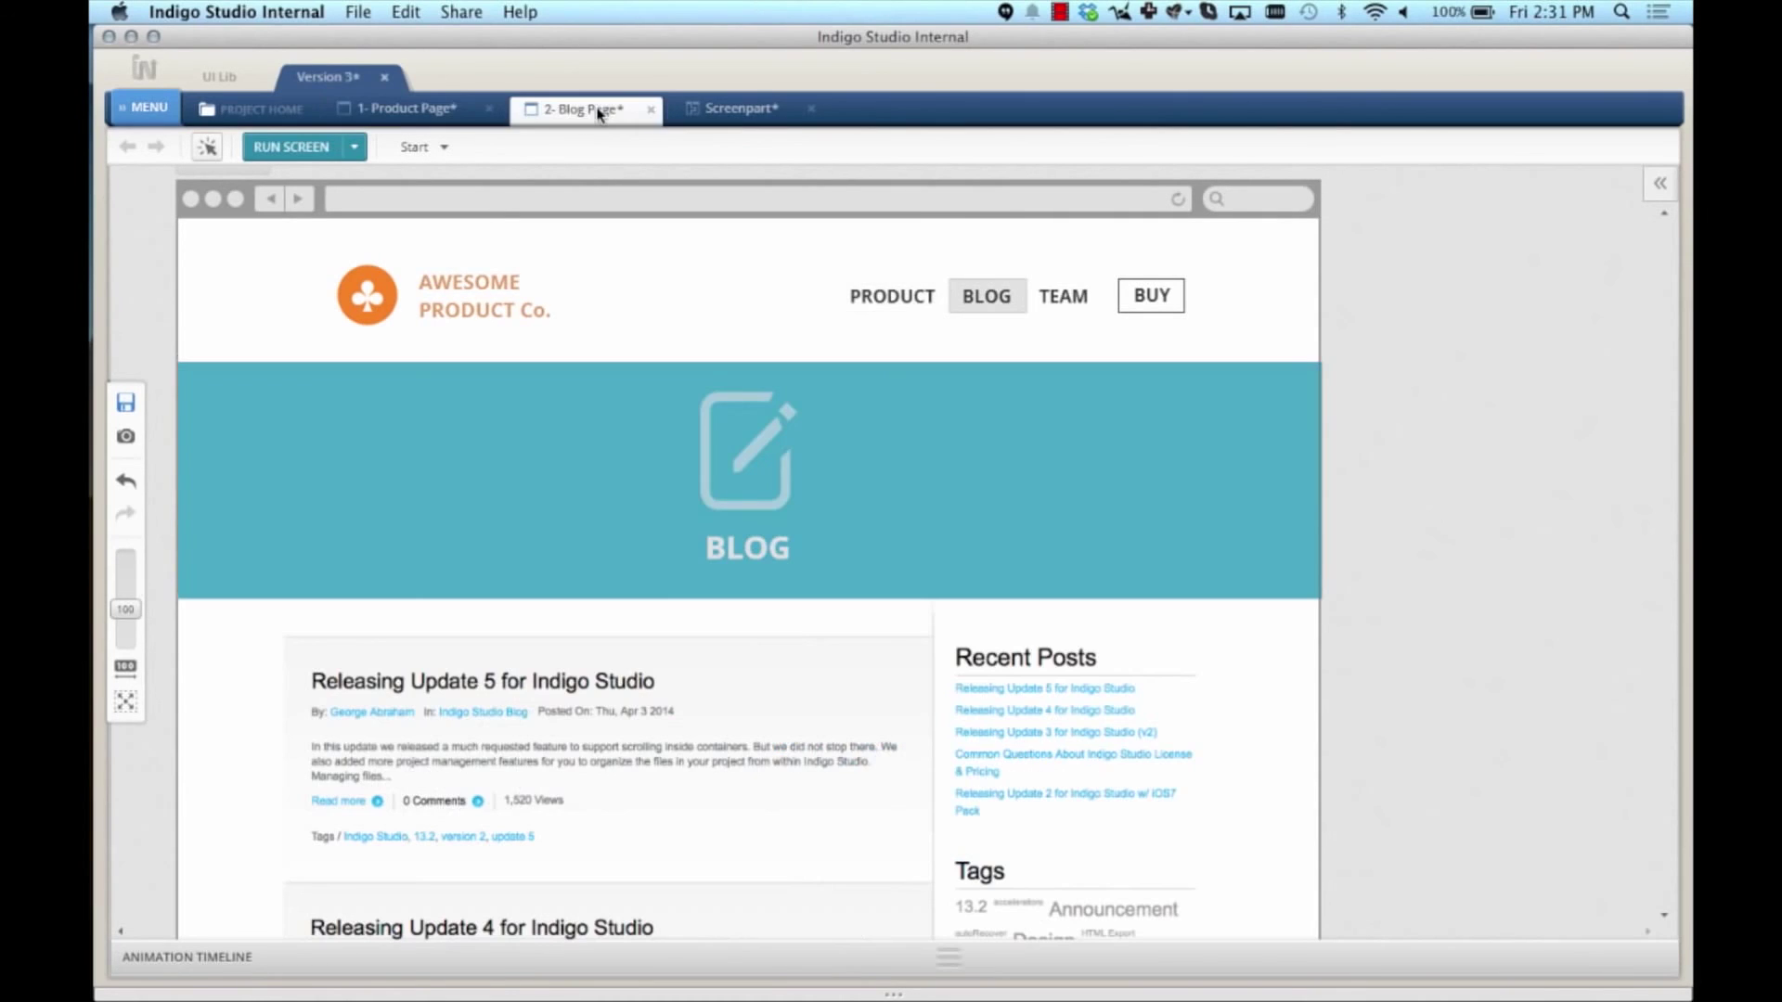